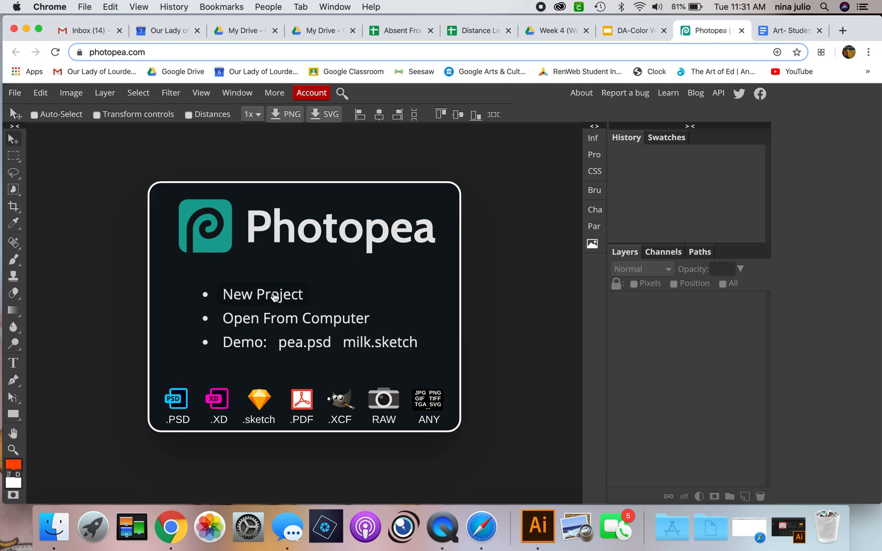
# Start a new project and name it Color Wheel
pyautogui.click(278, 293)
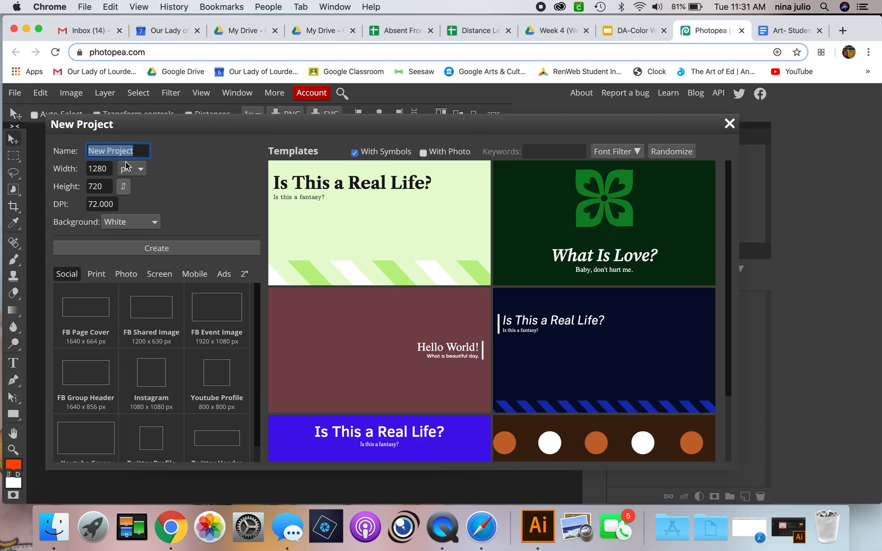
pyautogui.click(134, 150)
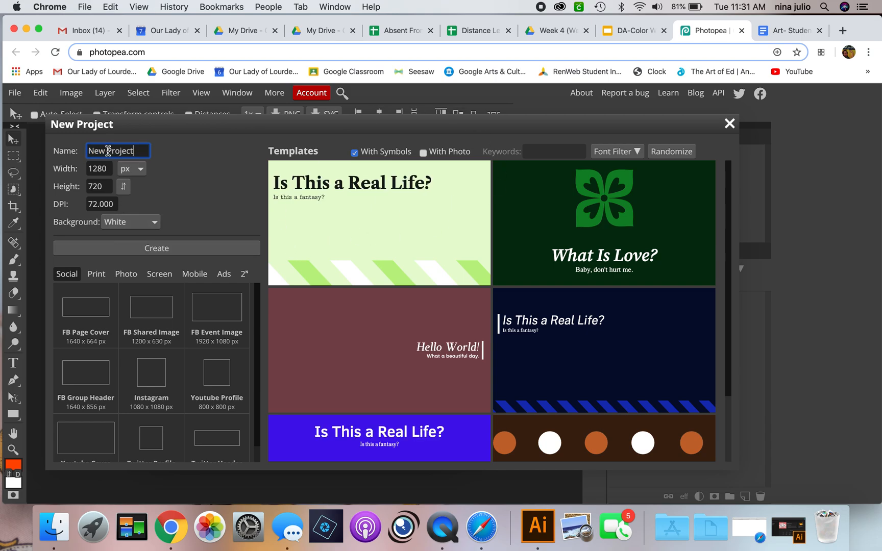
pyautogui.moveTo(137, 151); pyautogui.dragTo(41, 151)
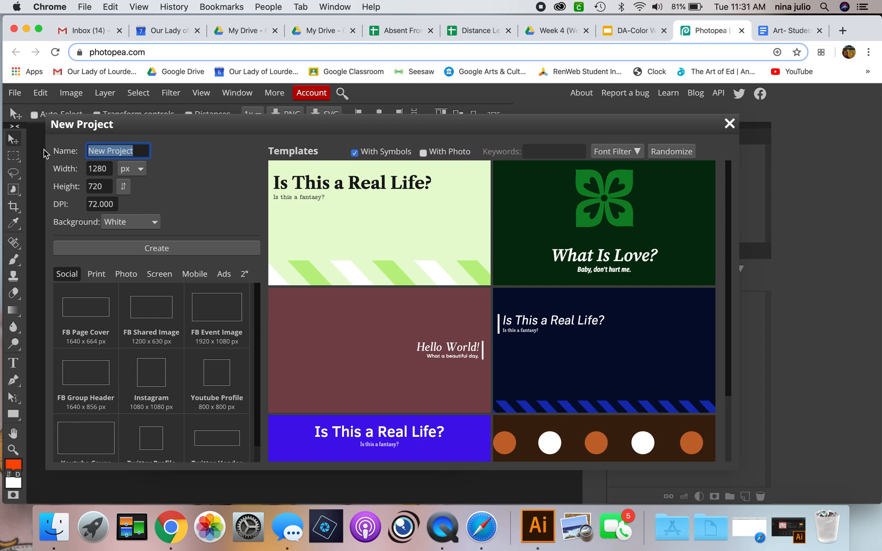
pyautogui.write('Color Wheel')
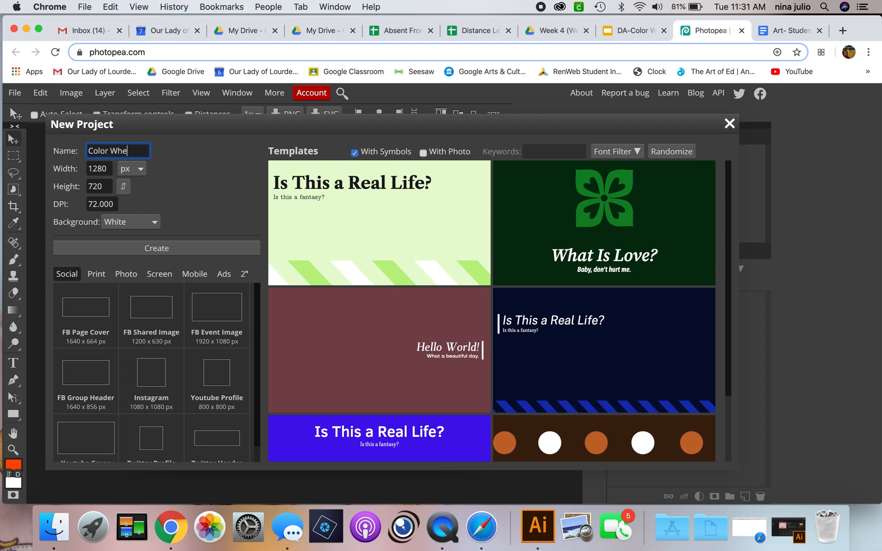
# Switch the project's units to inches, set the width to 10, and create the 10 by 10 inch white canvas
pyautogui.click(140, 172)
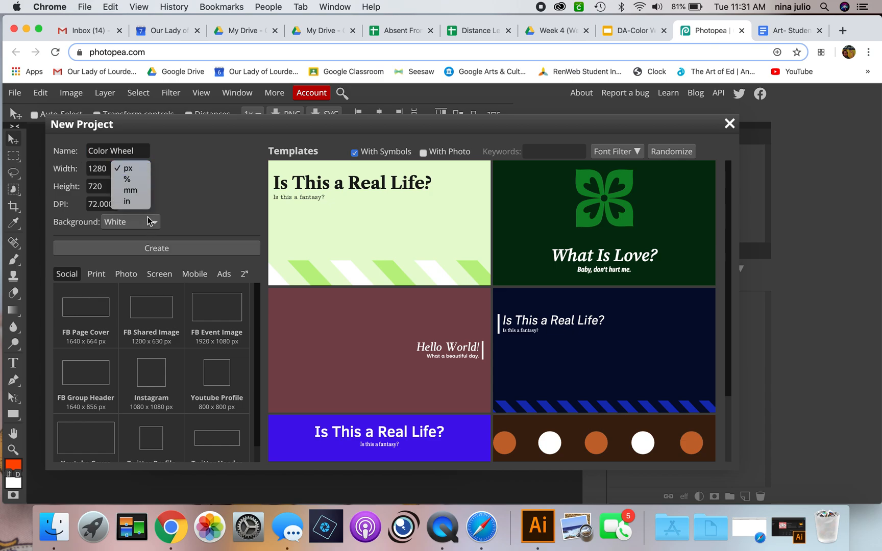
pyautogui.click(127, 201)
pyautogui.click(108, 165)
pyautogui.doubleClick(108, 166)
pyautogui.write('10')
pyautogui.press('Tab')
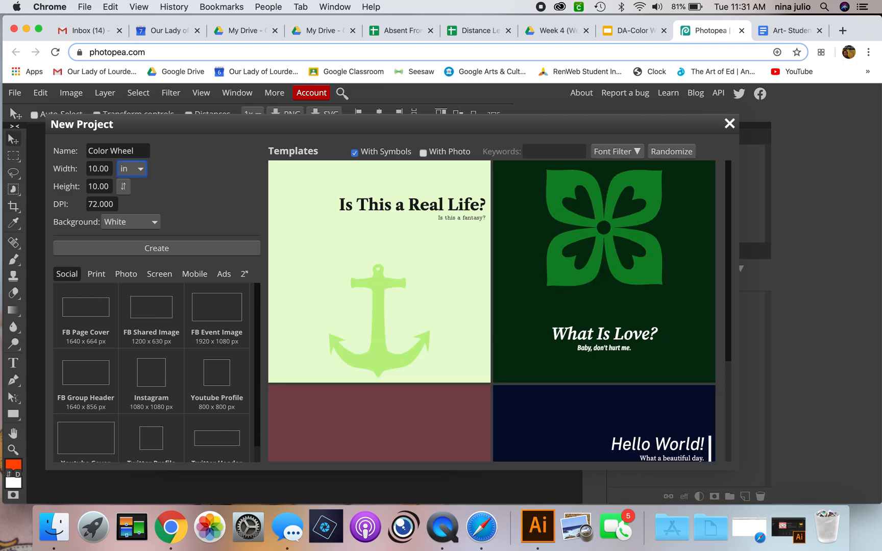
pyautogui.press('Tab')
pyautogui.press('Tab')
pyautogui.press('Tab')
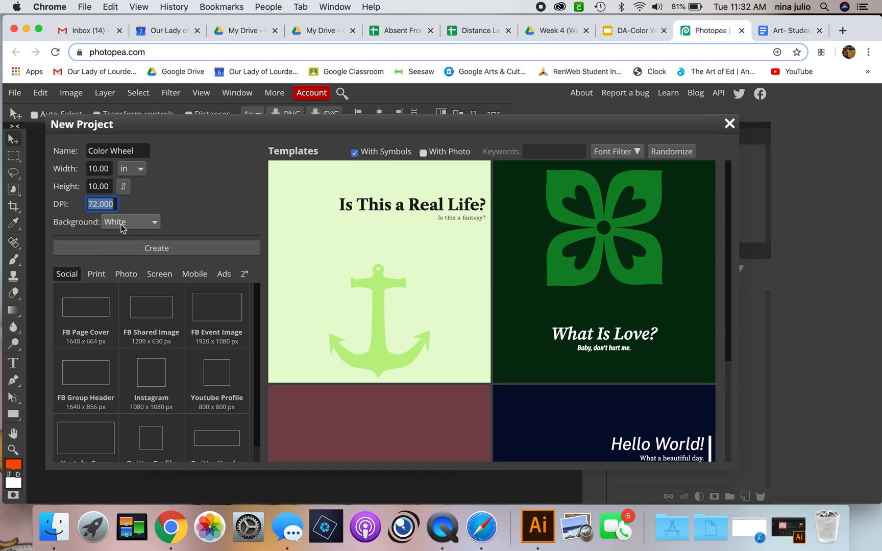
pyautogui.click(118, 249)
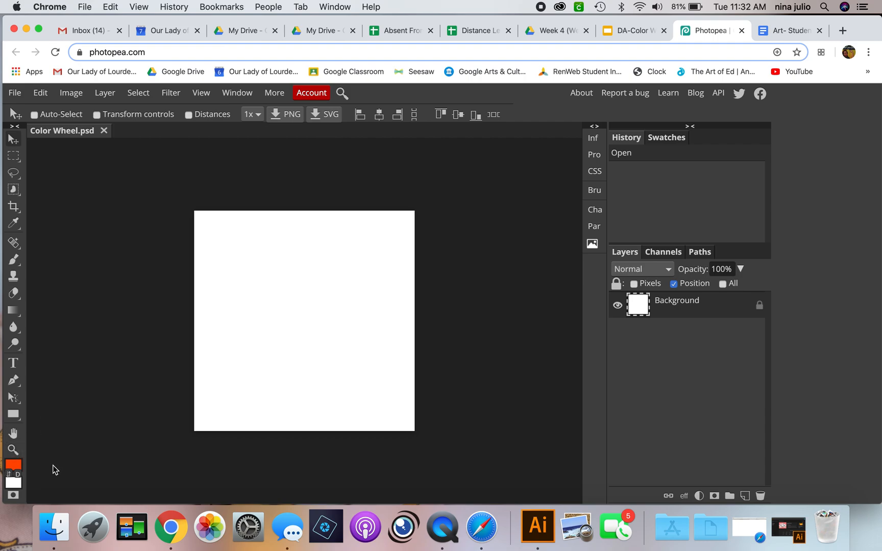
# Draw a large red ellipse shape covering most of the canvas and move it to the canvas centre
pyautogui.click(14, 416)
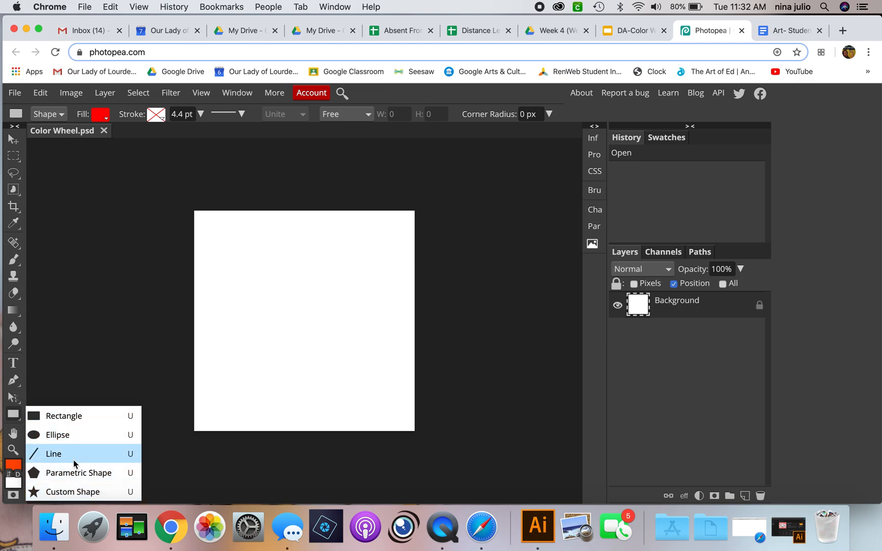
pyautogui.click(86, 436)
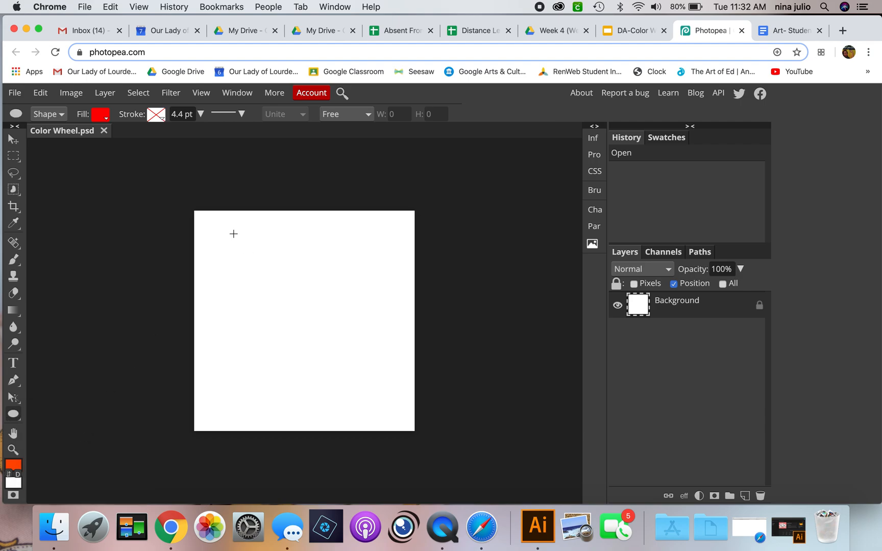
pyautogui.moveTo(229, 234); pyautogui.dragTo(404, 412)
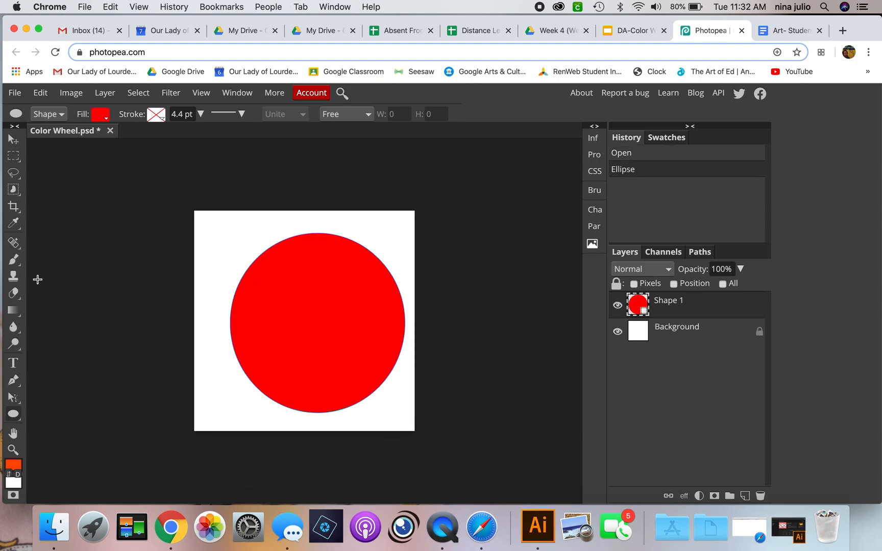
pyautogui.click(11, 141)
pyautogui.moveTo(316, 339); pyautogui.dragTo(303, 334)
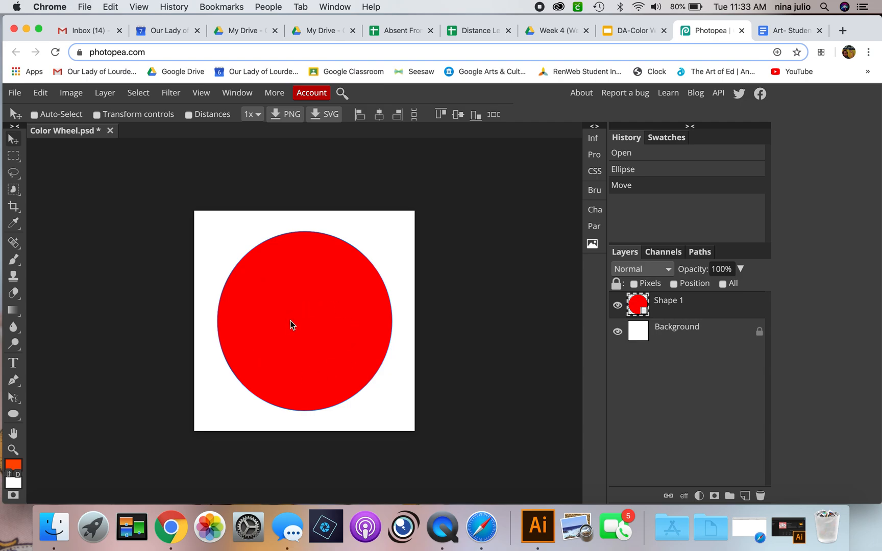
# Remove the large circle's fill and give it a solid black stroke
pyautogui.click(13, 417)
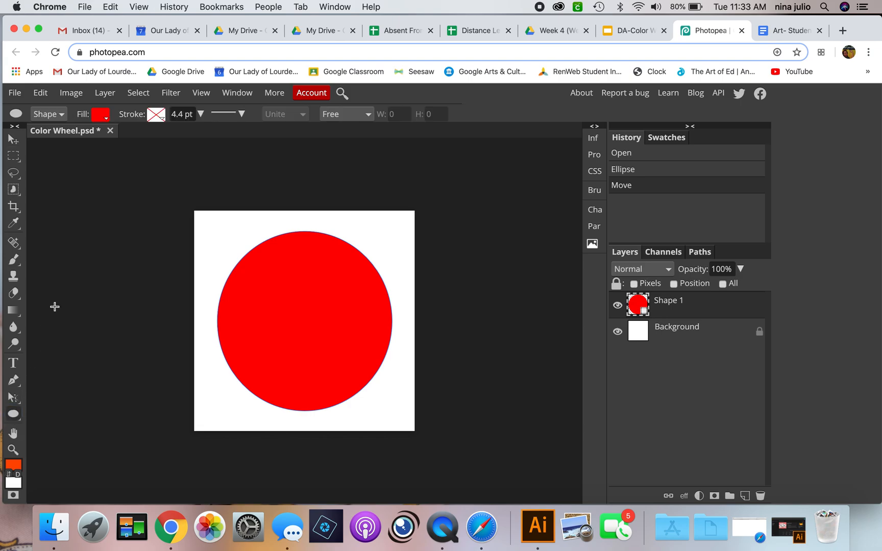
pyautogui.click(104, 123)
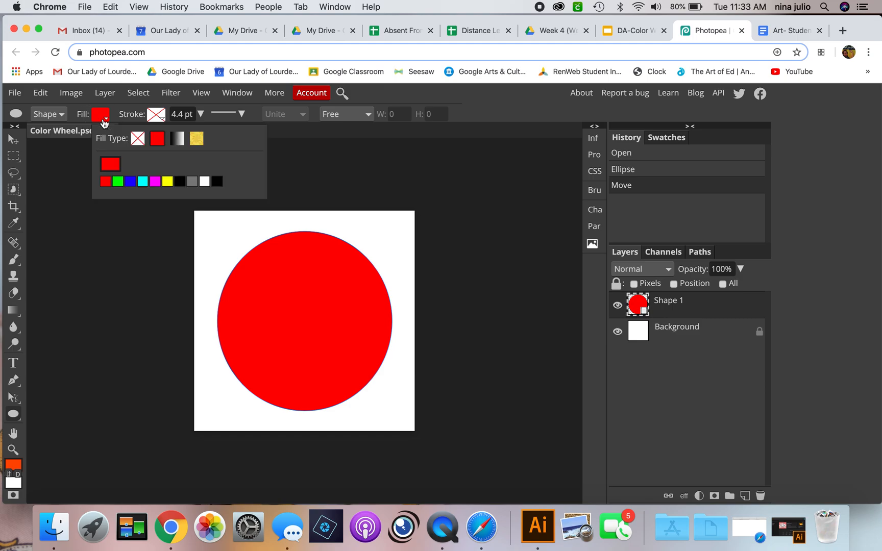
pyautogui.click(137, 144)
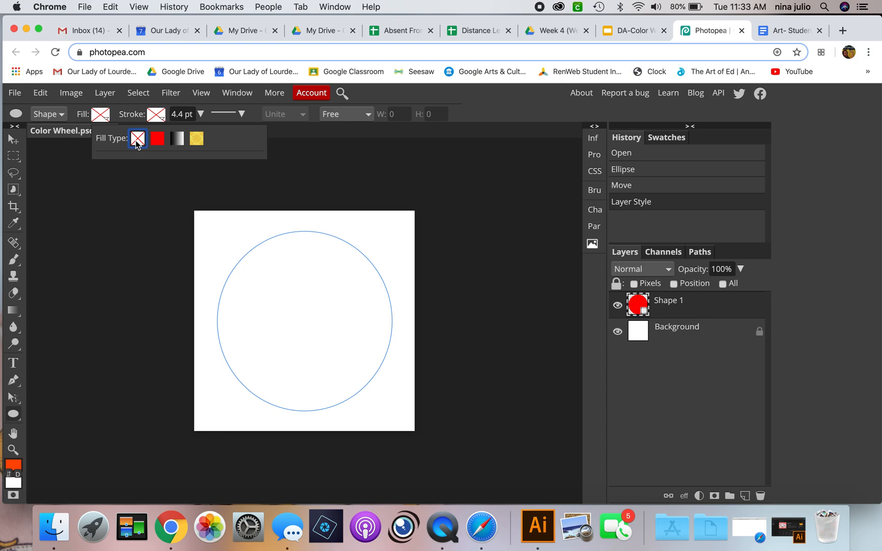
pyautogui.click(156, 115)
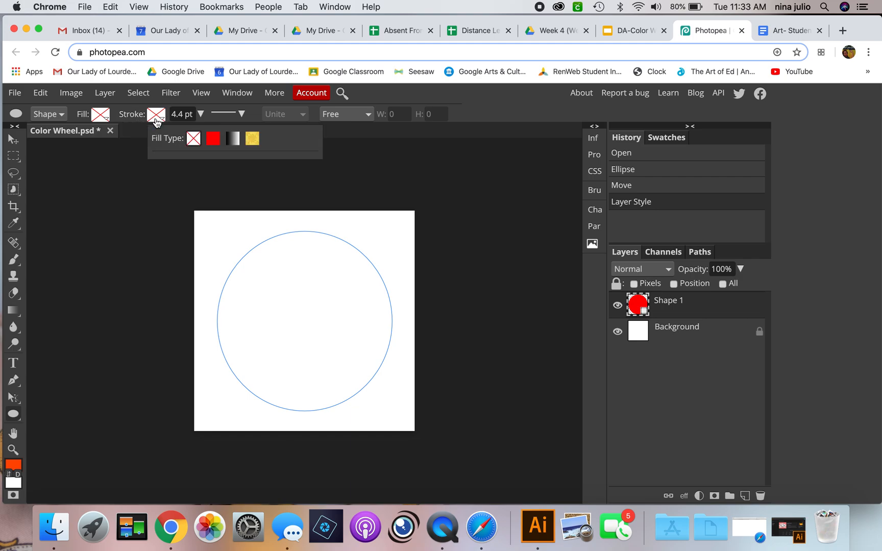
pyautogui.click(213, 139)
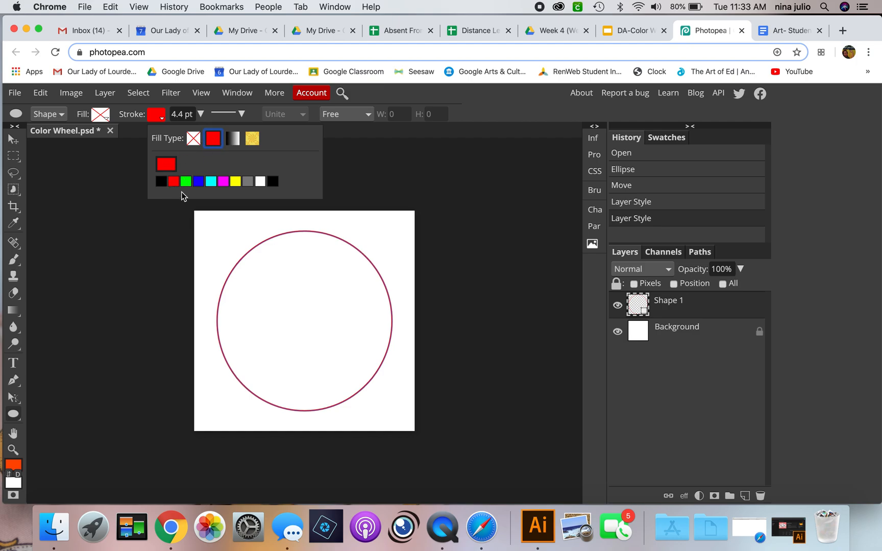
pyautogui.click(161, 182)
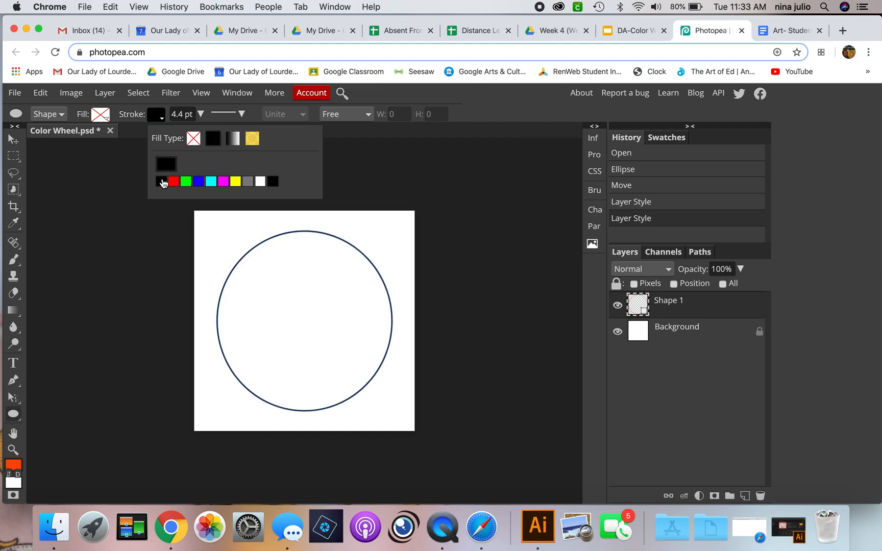
pyautogui.click(130, 279)
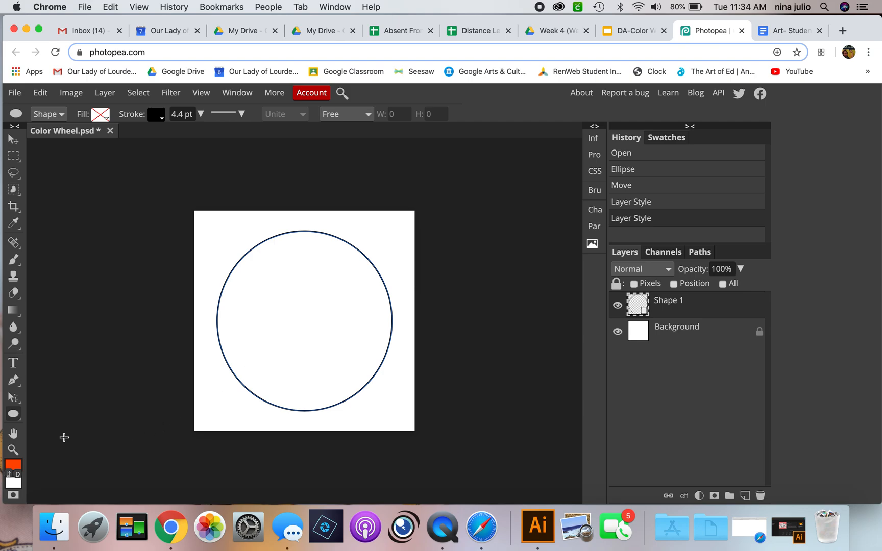
# Draw a small water-drop custom shape straddling the top of the large circle
pyautogui.click(14, 415)
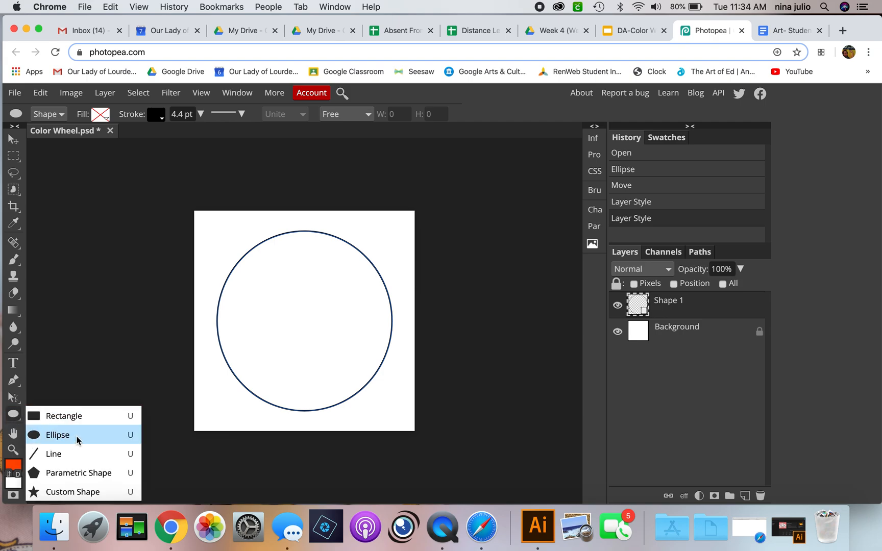
pyautogui.click(85, 495)
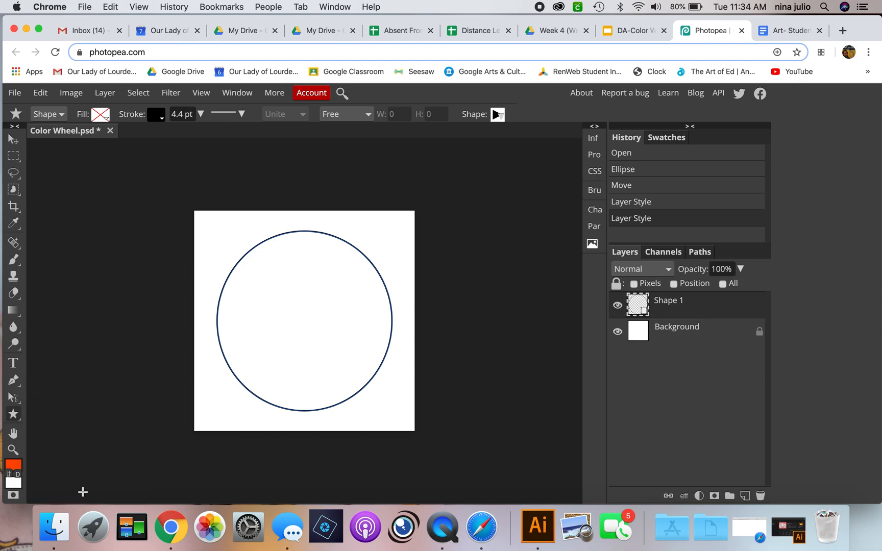
pyautogui.click(498, 115)
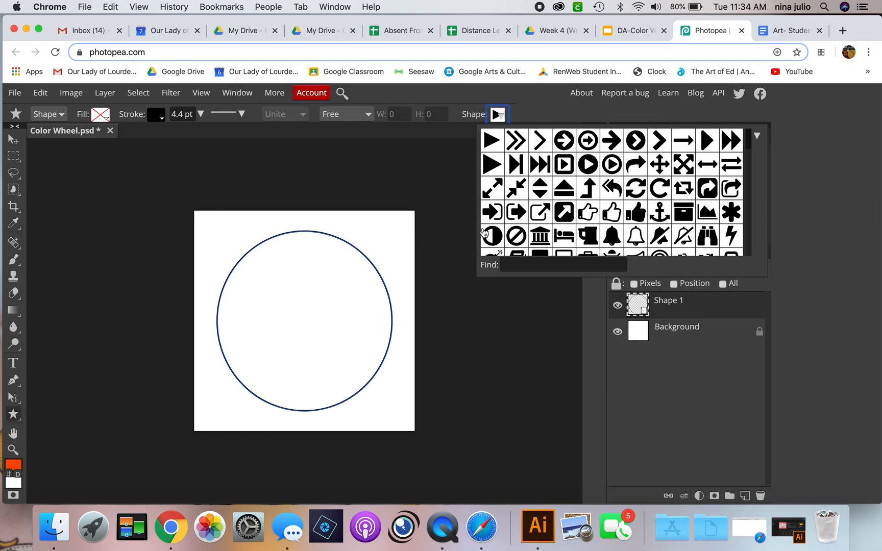
pyautogui.scroll(-5, 648, 212)
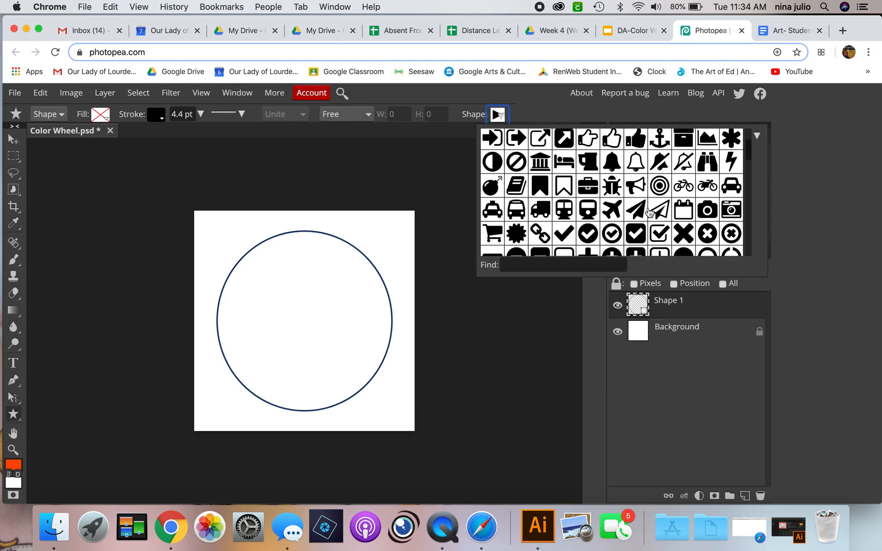
pyautogui.scroll(-1, 649, 212)
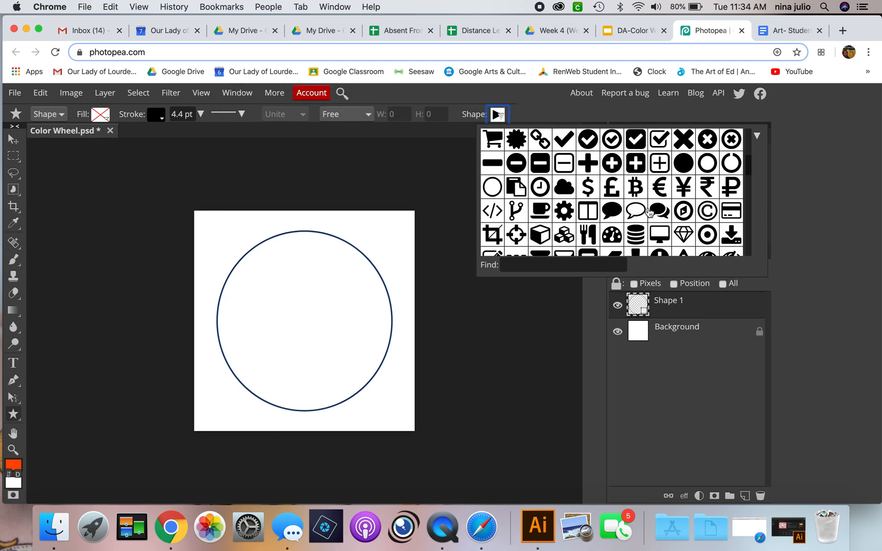
pyautogui.scroll(-11, 649, 212)
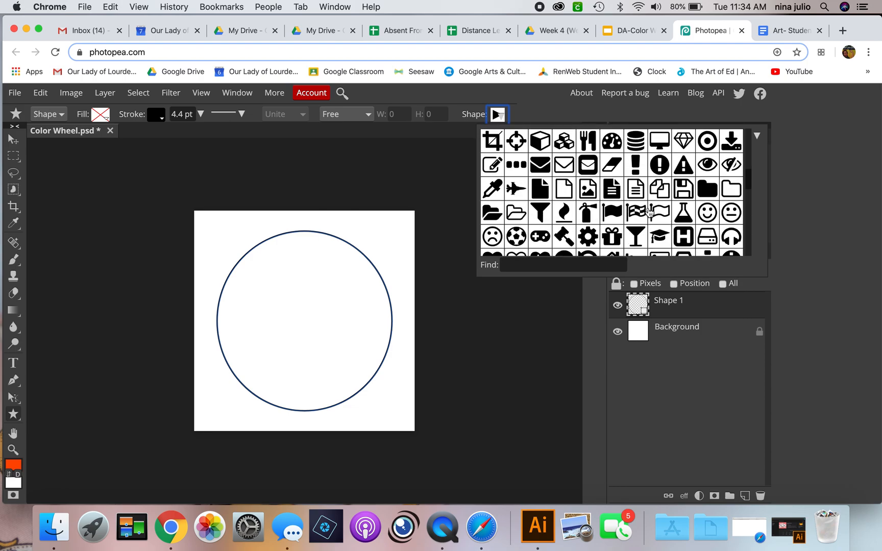
pyautogui.scroll(-10, 648, 212)
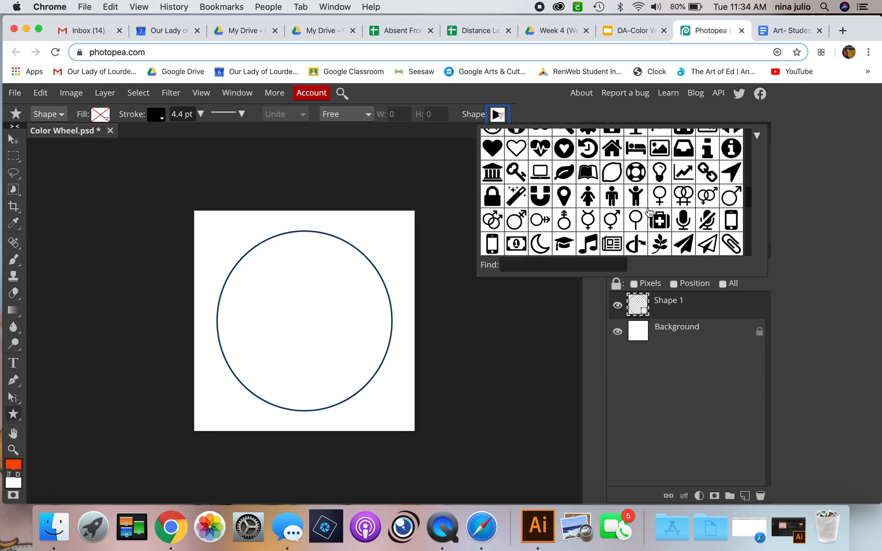
pyautogui.scroll(-2, 649, 212)
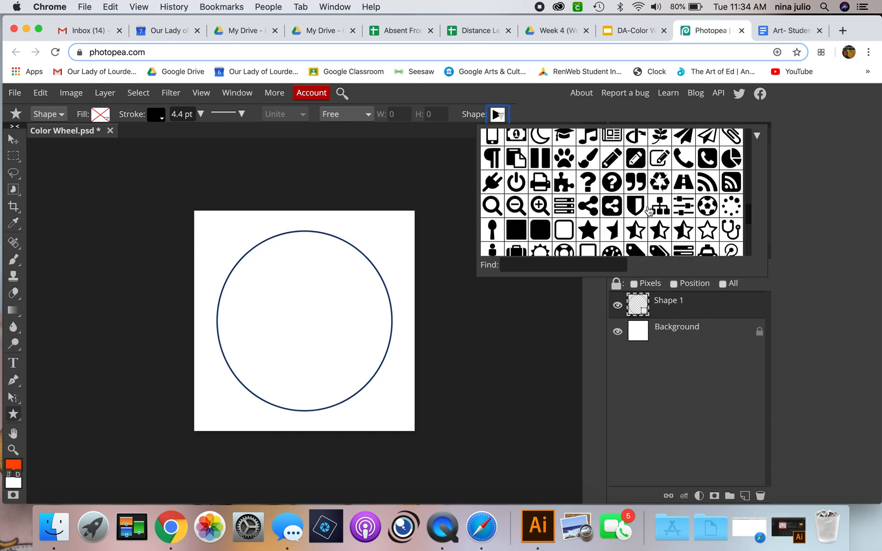
pyautogui.scroll(-10, 648, 210)
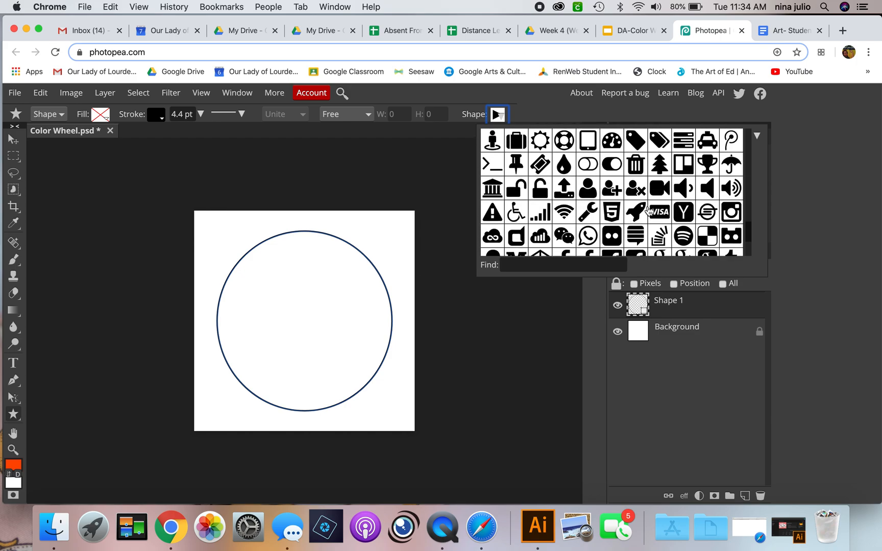
pyautogui.click(565, 163)
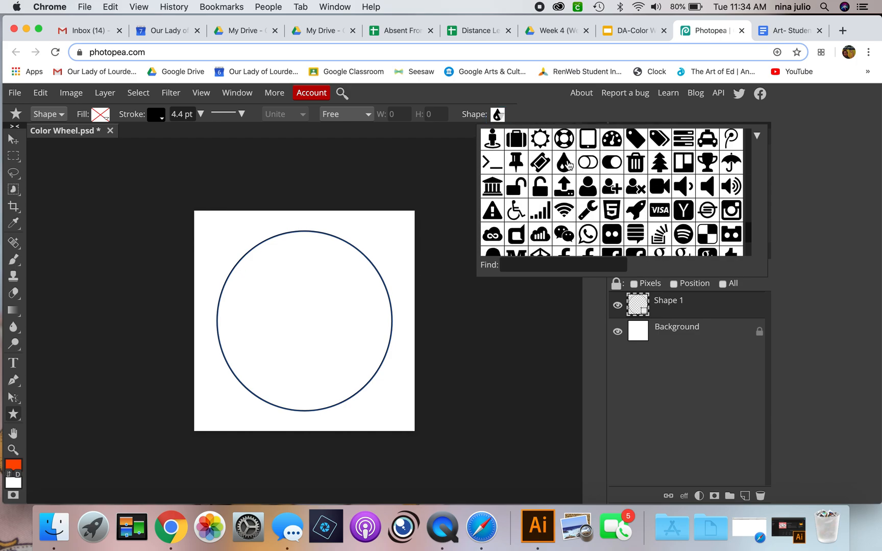
pyautogui.click(296, 255)
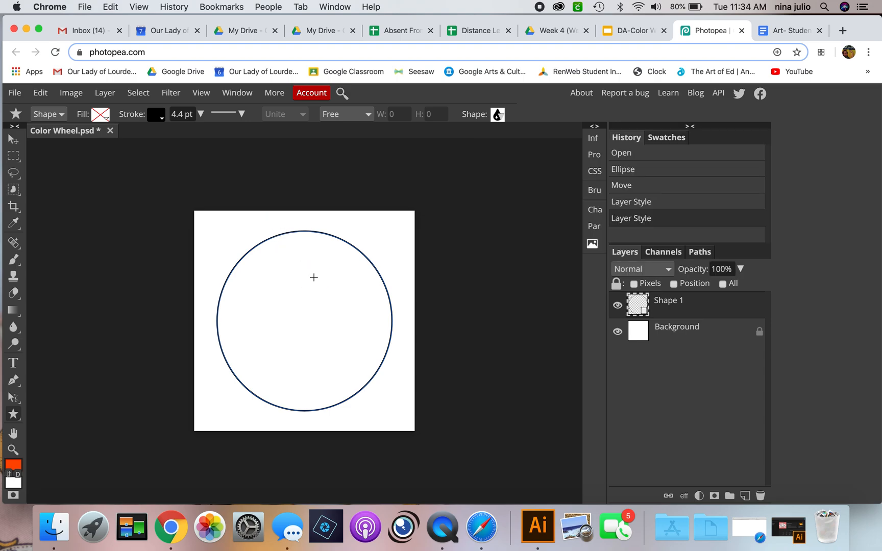
pyautogui.moveTo(291, 223); pyautogui.dragTo(329, 272)
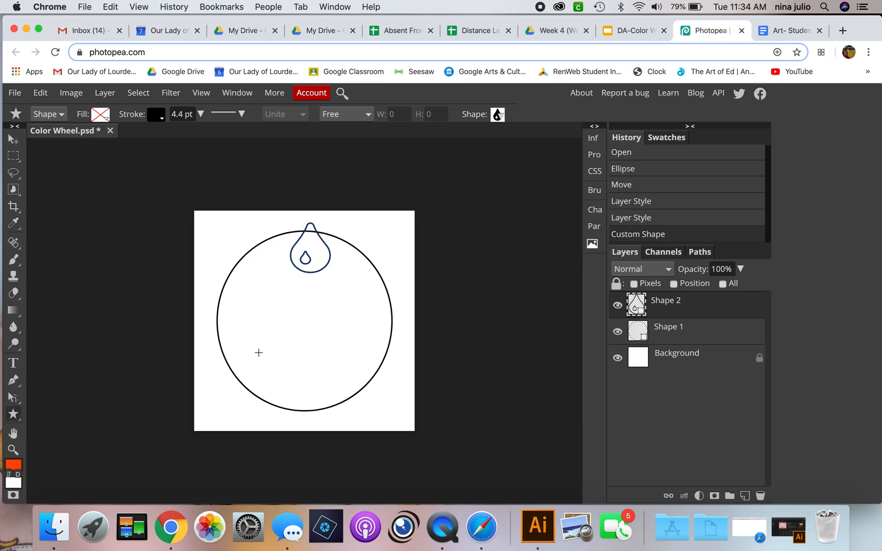
# Fill the water drop with solid red and shift it slightly left along the circle's top edge
pyautogui.click(104, 117)
pyautogui.click(160, 140)
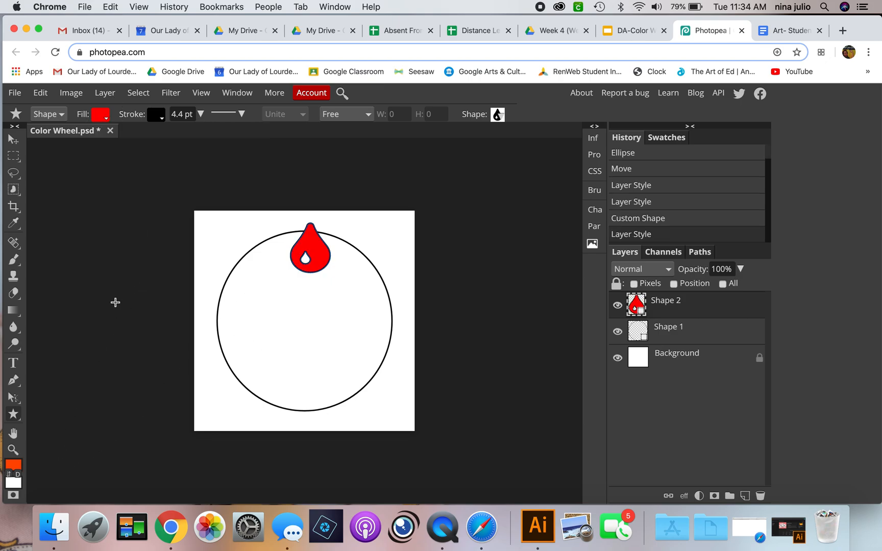
pyautogui.click(13, 140)
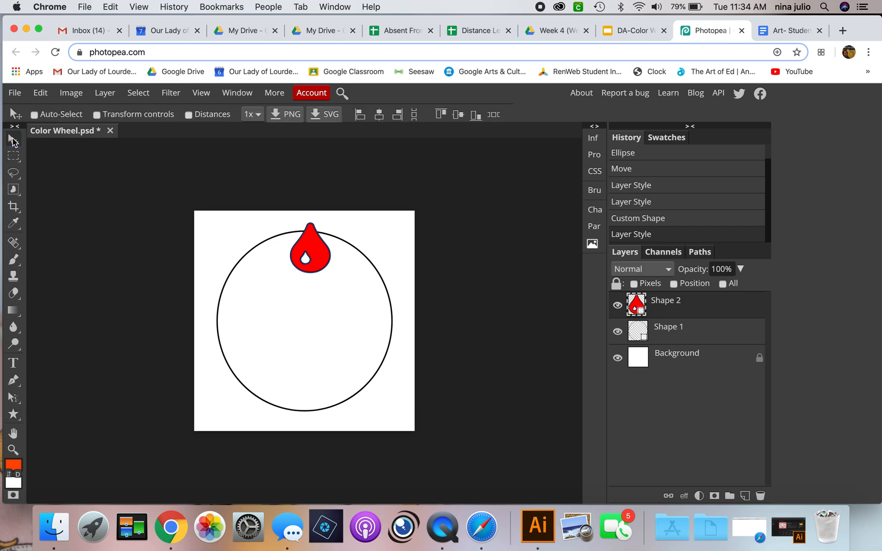
pyautogui.moveTo(311, 256); pyautogui.dragTo(299, 255)
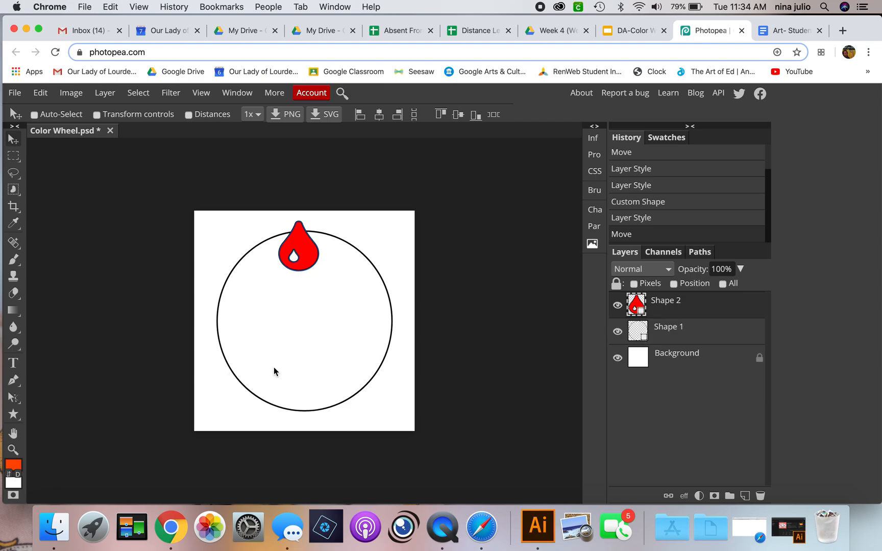
# Duplicate the red water drop and place the copy on the large circle's lower-right edge
pyautogui.rightClick(678, 308)
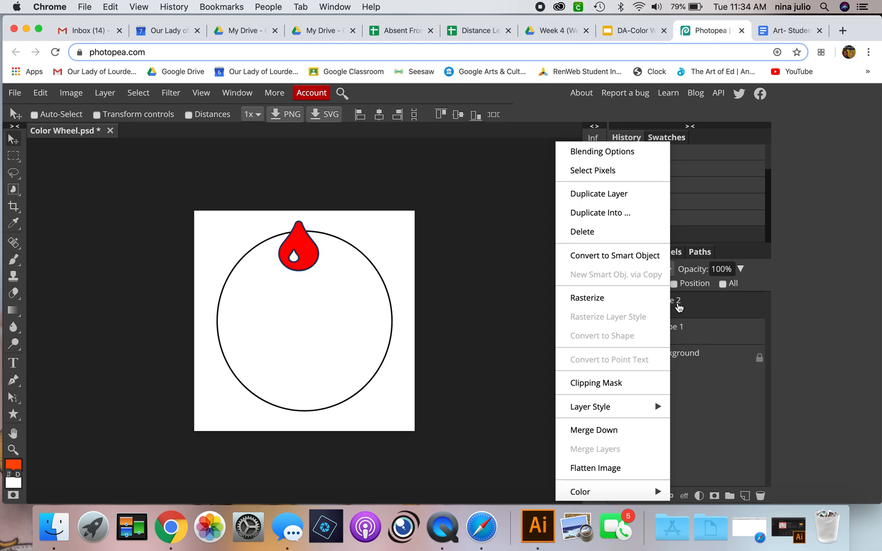
pyautogui.click(644, 196)
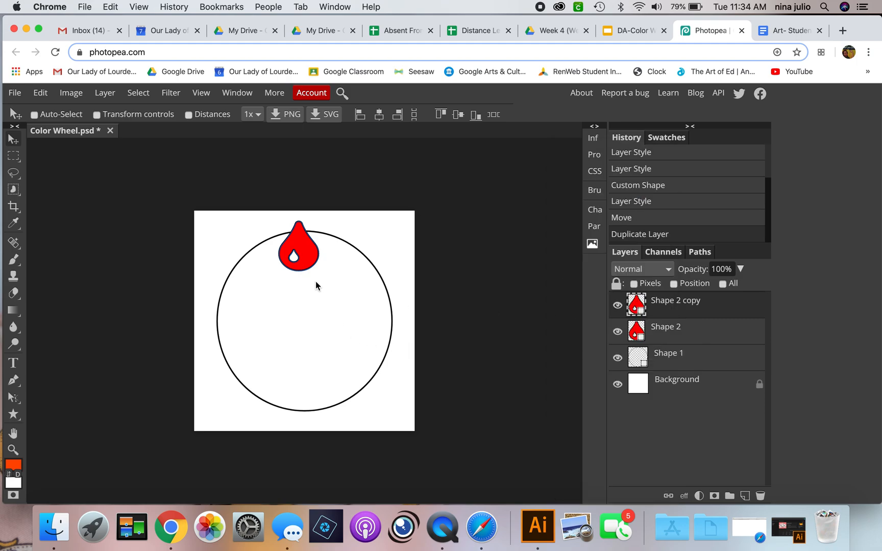
pyautogui.moveTo(297, 261); pyautogui.dragTo(373, 361)
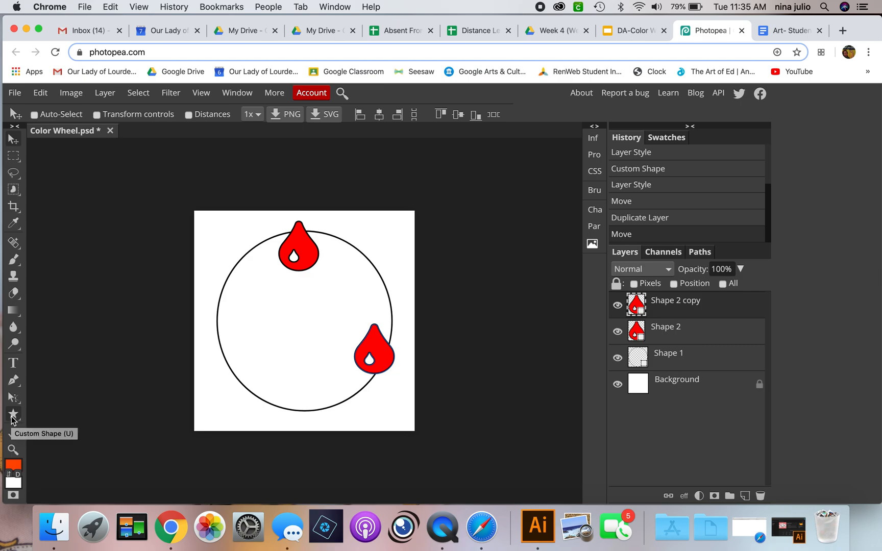
# Fill the water drop on the circle's lower-right edge with solid yellow
pyautogui.click(12, 415)
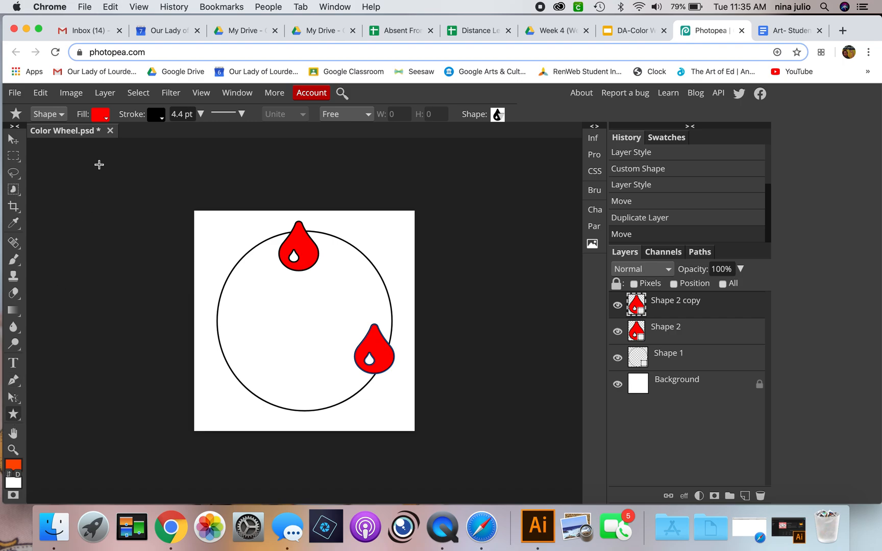
pyautogui.click(102, 115)
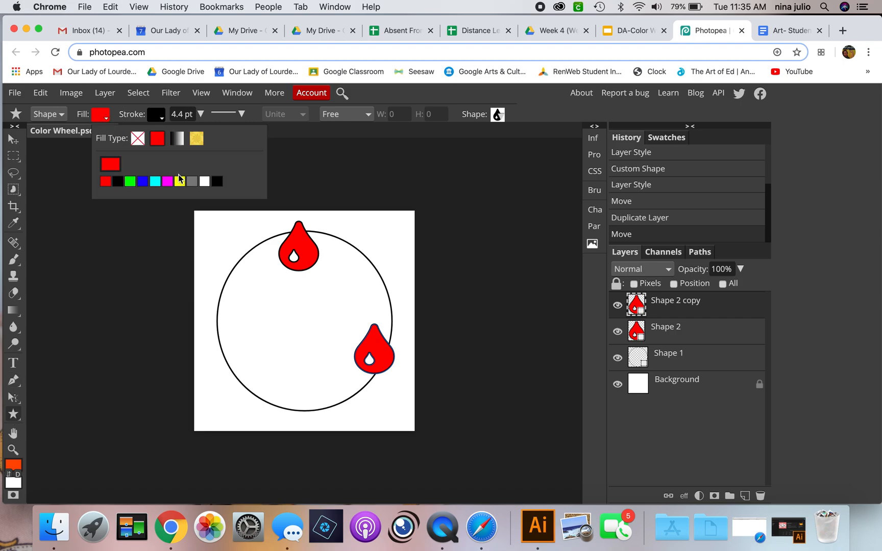
pyautogui.click(180, 181)
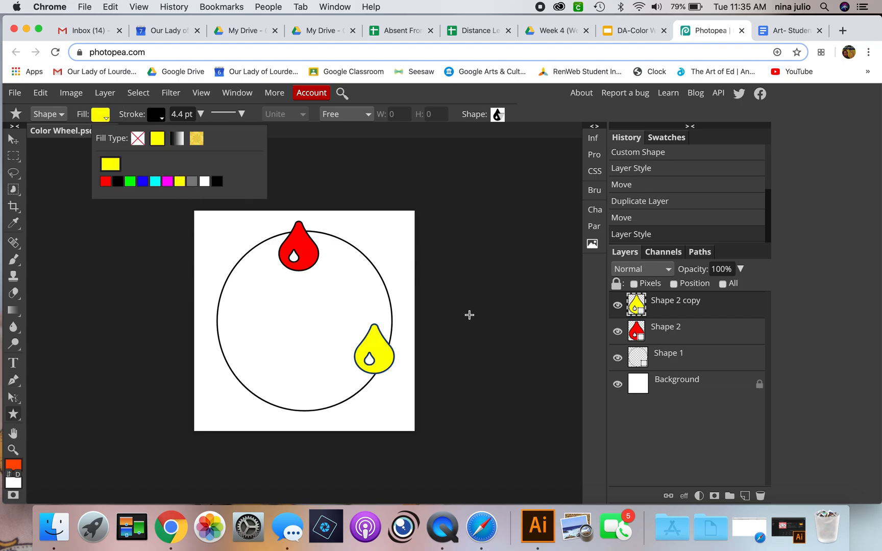
pyautogui.click(119, 365)
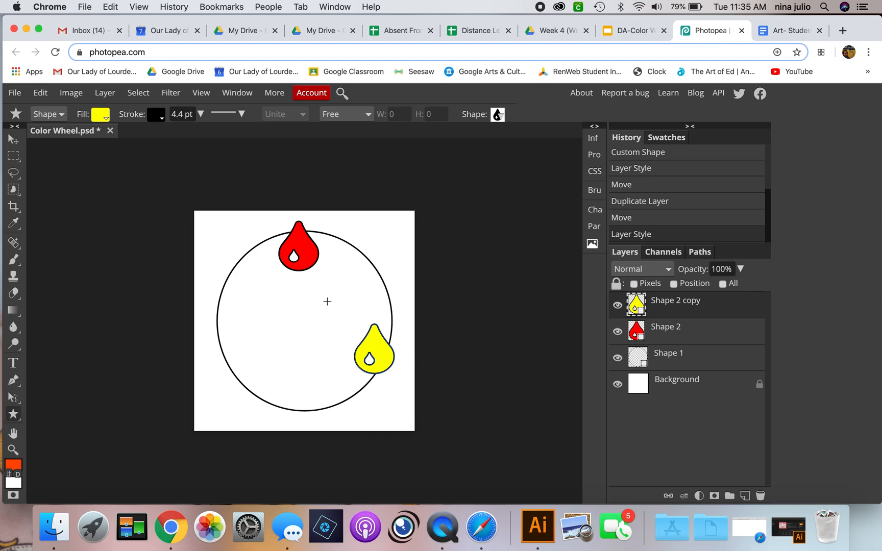
pyautogui.rightClick(727, 313)
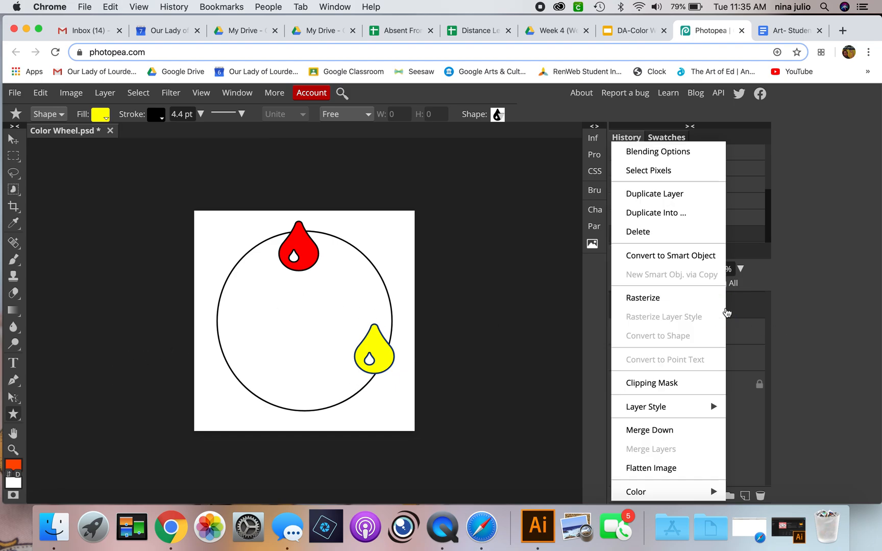
pyautogui.click(716, 221)
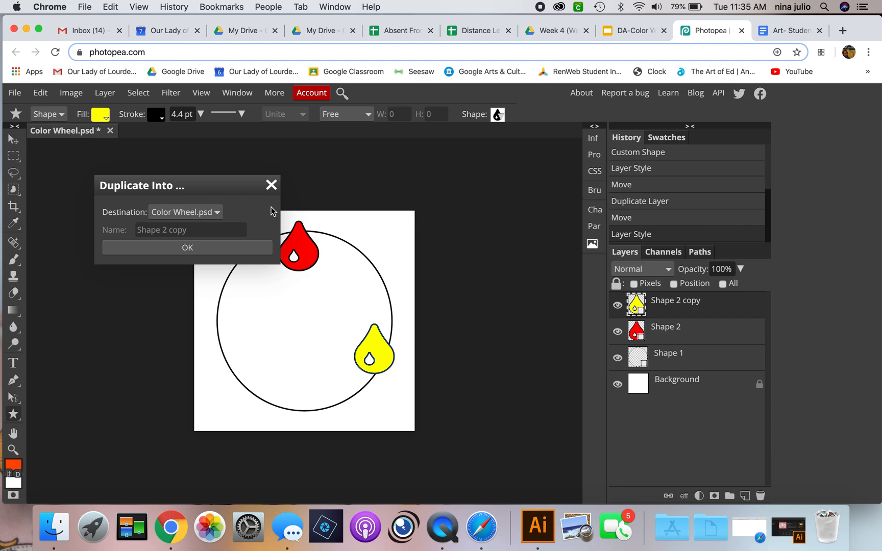
pyautogui.click(269, 187)
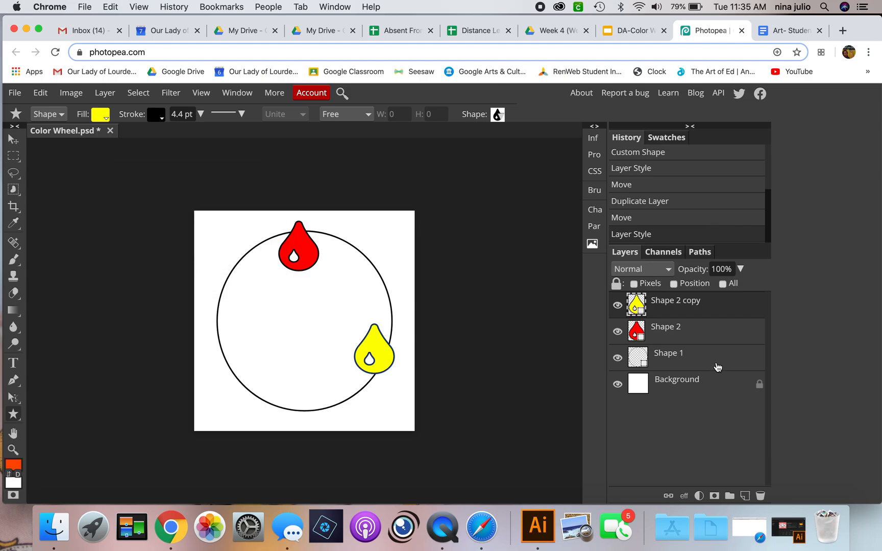
# Duplicate the yellow water drop and place the copy on the large circle's lower-left edge
pyautogui.rightClick(708, 306)
pyautogui.click(683, 192)
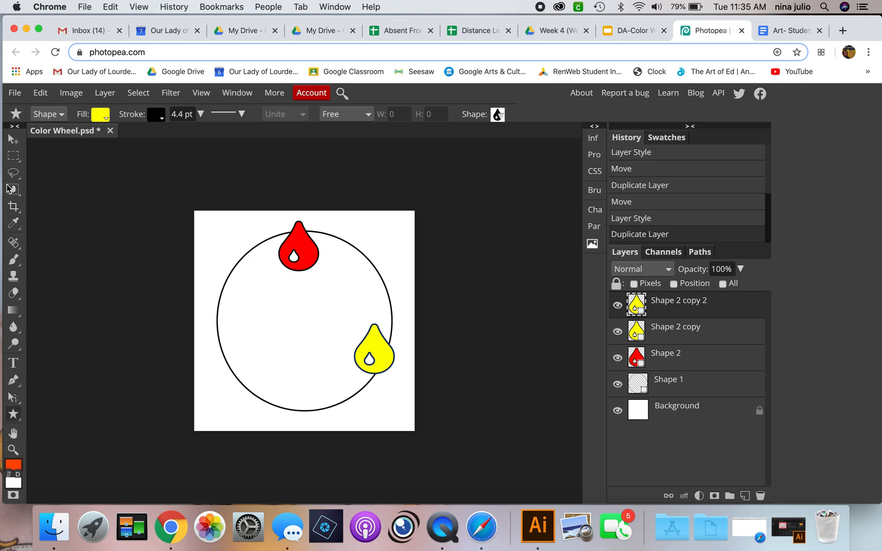
pyautogui.click(13, 155)
pyautogui.click(12, 141)
pyautogui.moveTo(374, 348); pyautogui.dragTo(229, 351)
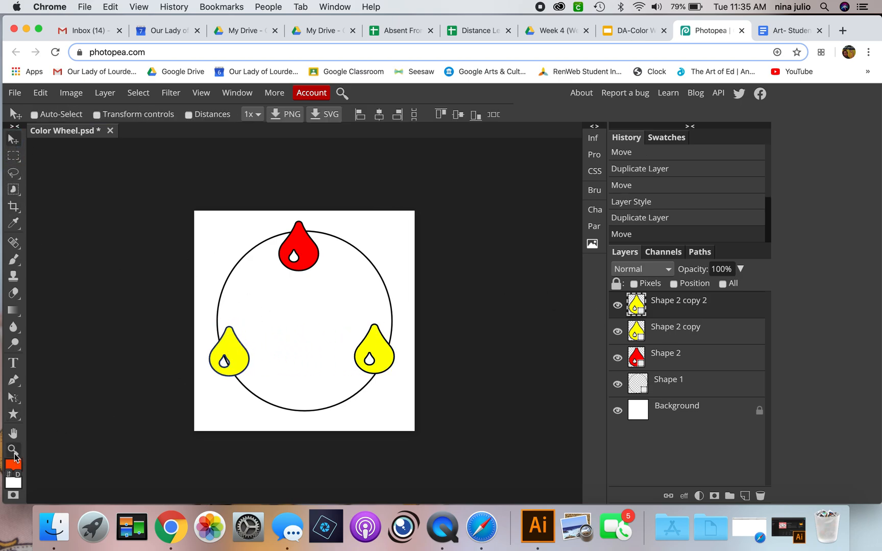
# Fill the water drop on the circle's lower-left edge with solid blue
pyautogui.click(14, 414)
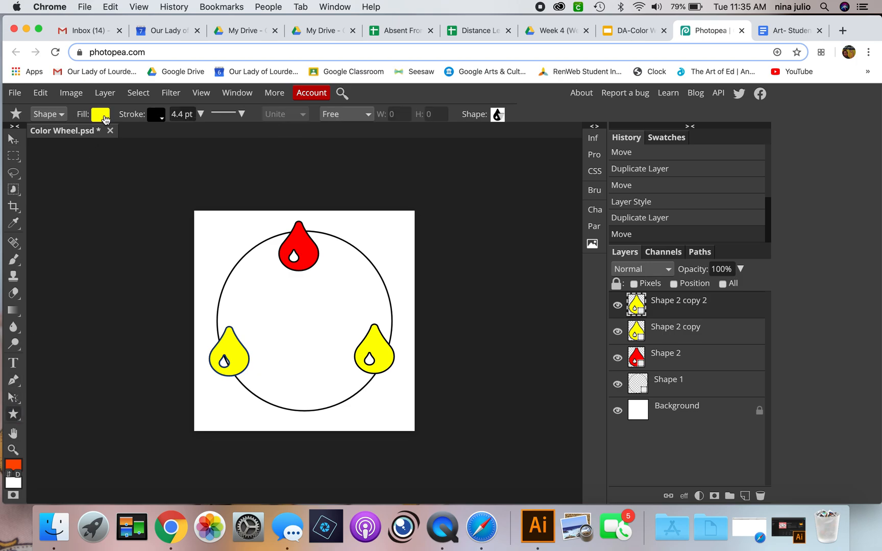
pyautogui.click(105, 119)
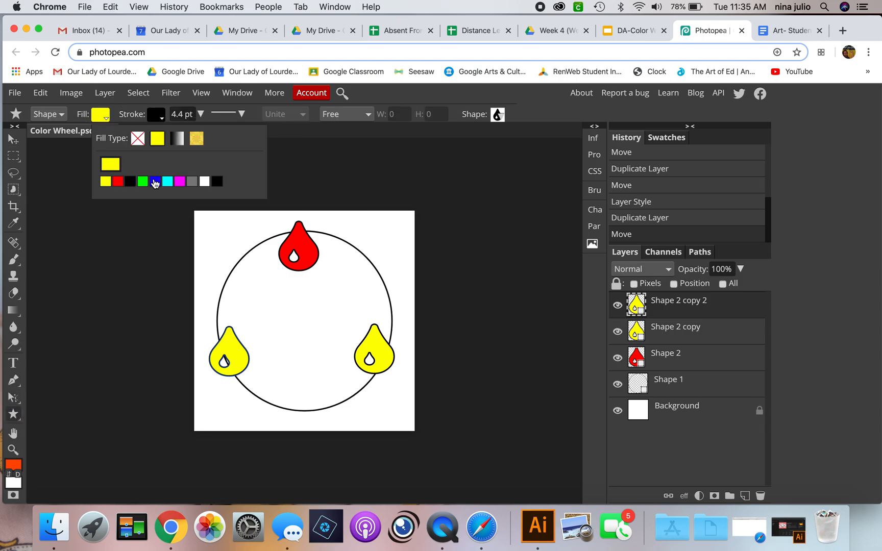
pyautogui.click(155, 181)
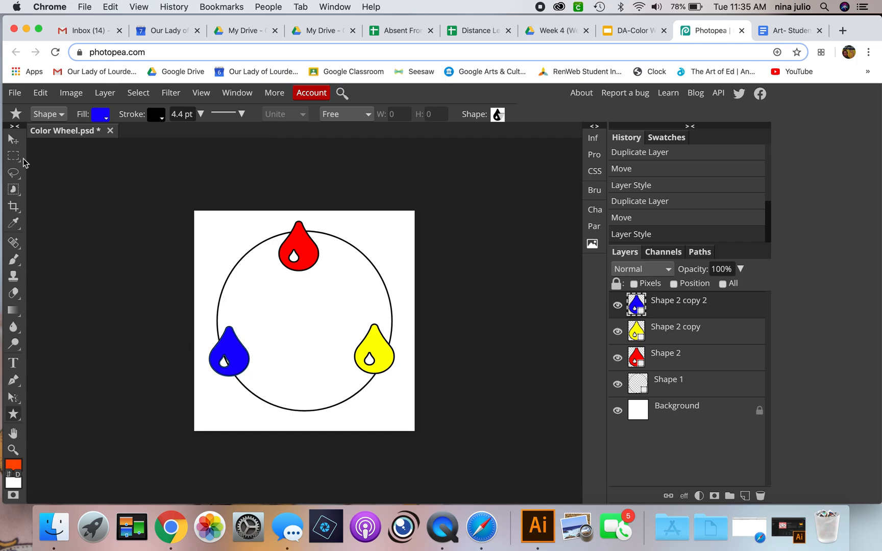
# Nudge the blue drop slightly upward and the yellow drop slightly outward to the right on the circle's edge
pyautogui.click(13, 139)
pyautogui.moveTo(240, 353); pyautogui.dragTo(239, 342)
pyautogui.moveTo(384, 353); pyautogui.dragTo(386, 356)
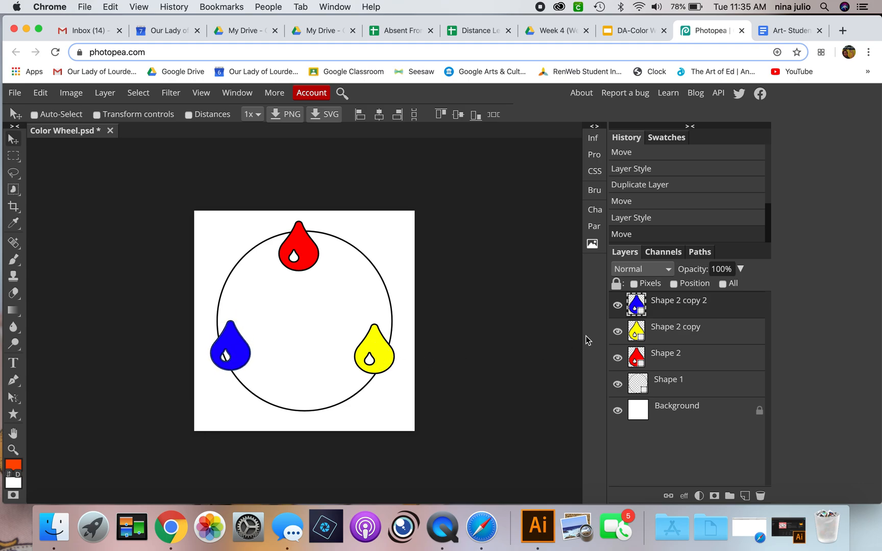
pyautogui.click(654, 332)
pyautogui.moveTo(371, 353); pyautogui.dragTo(380, 355)
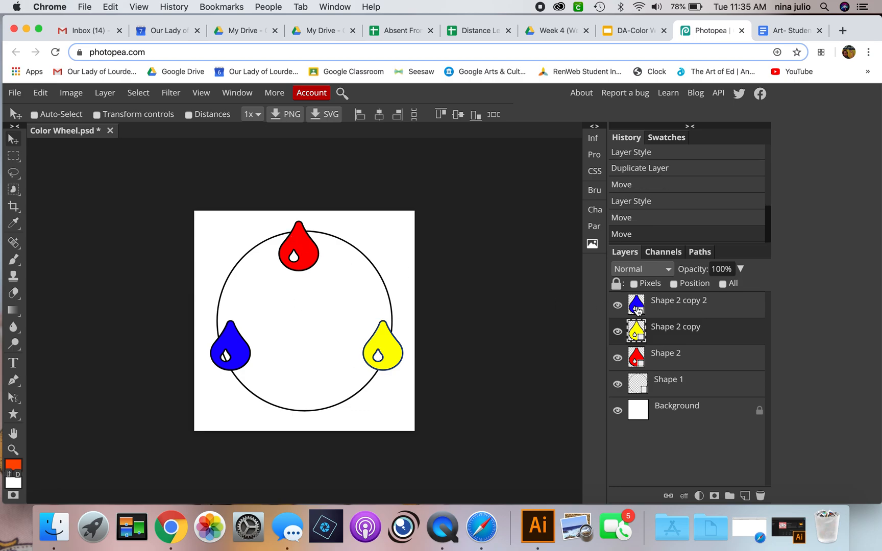
# Move the red drop slightly right and up so it sits centred on the circle's top edge
pyautogui.click(656, 352)
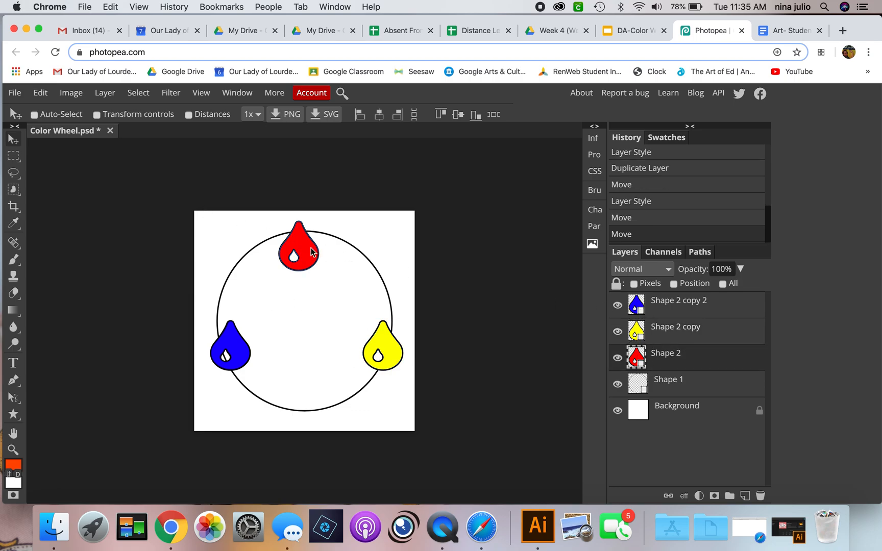
pyautogui.moveTo(296, 249); pyautogui.dragTo(303, 247)
pyautogui.click(679, 392)
pyautogui.click(685, 356)
pyautogui.click(689, 330)
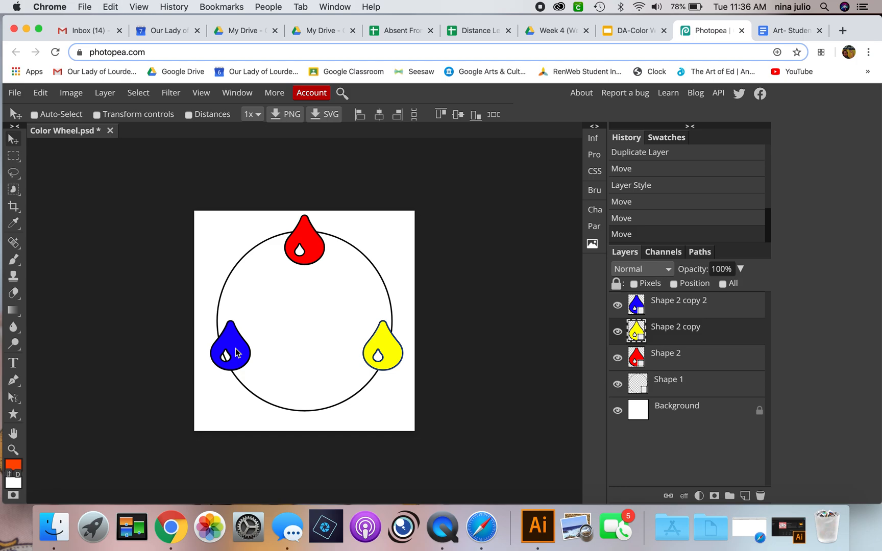
# Shift the blue drop slightly down and left and the yellow drop slightly down and right along the circle
pyautogui.click(722, 310)
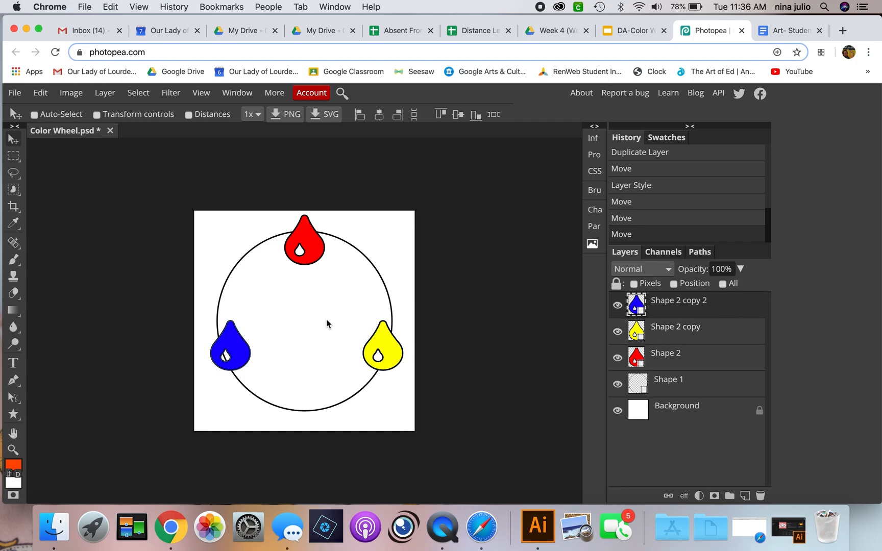
pyautogui.moveTo(240, 350); pyautogui.dragTo(237, 357)
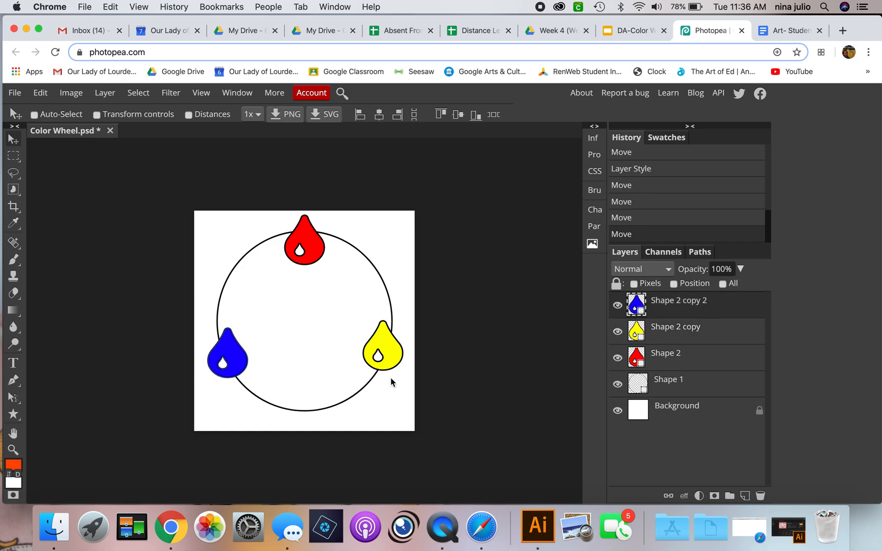
pyautogui.click(653, 327)
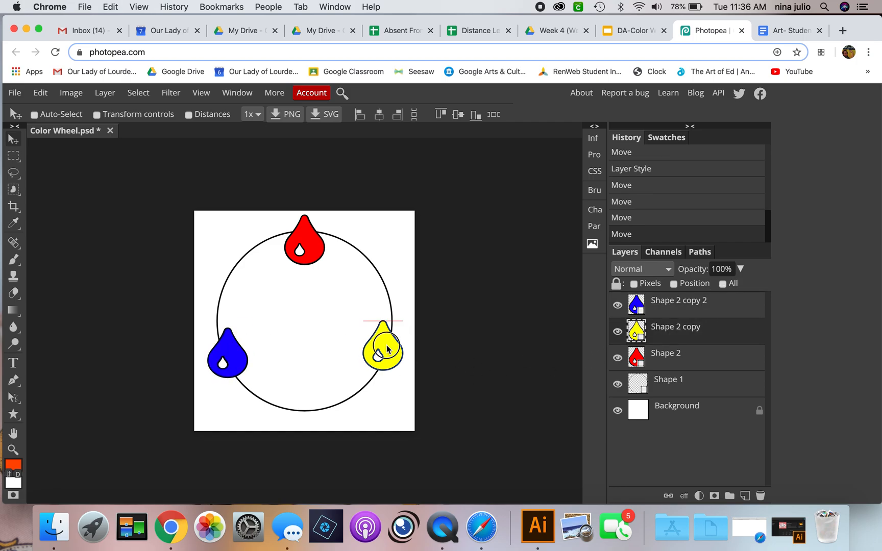
pyautogui.moveTo(387, 349)
pyautogui.mouseDown()
pyautogui.moveTo(384, 361)
pyautogui.moveTo(391, 353)
pyautogui.mouseUp()
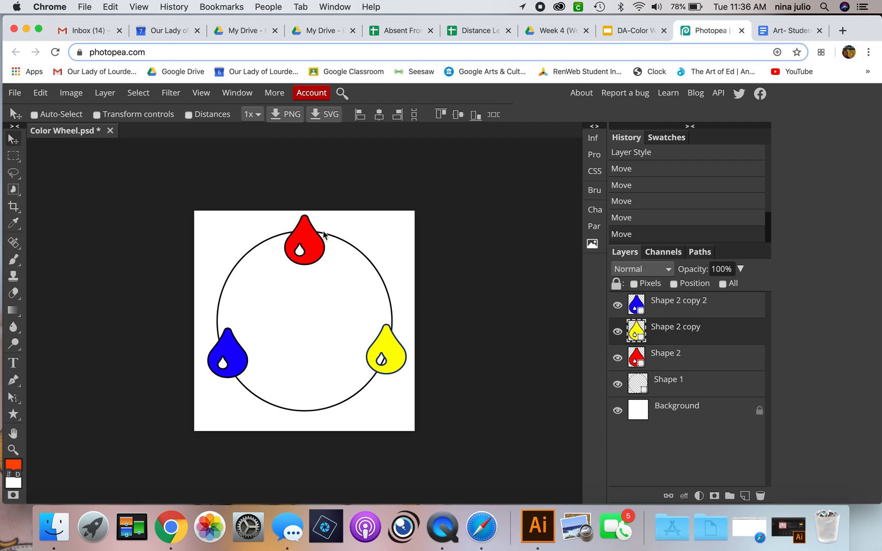
# Draw a small solid five-pointed star custom shape inside the circle, between the red and blue drops
pyautogui.click(13, 416)
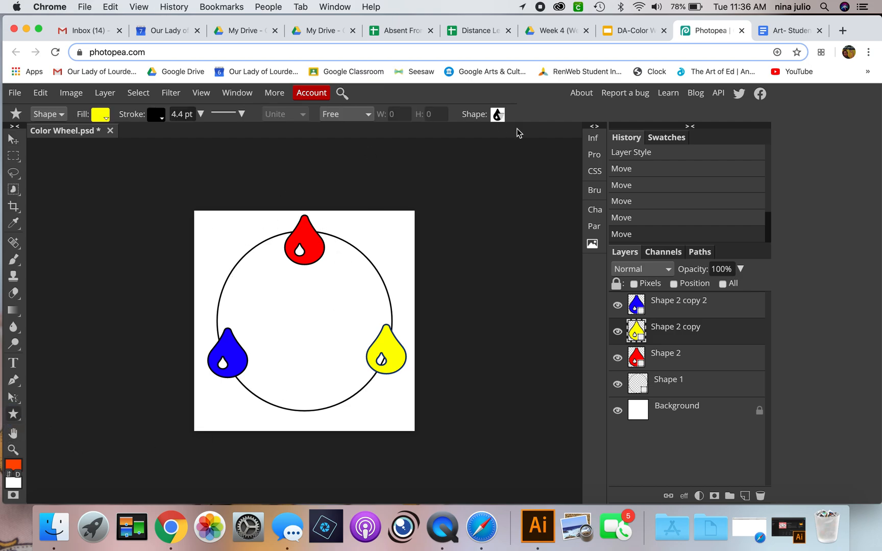
pyautogui.click(497, 114)
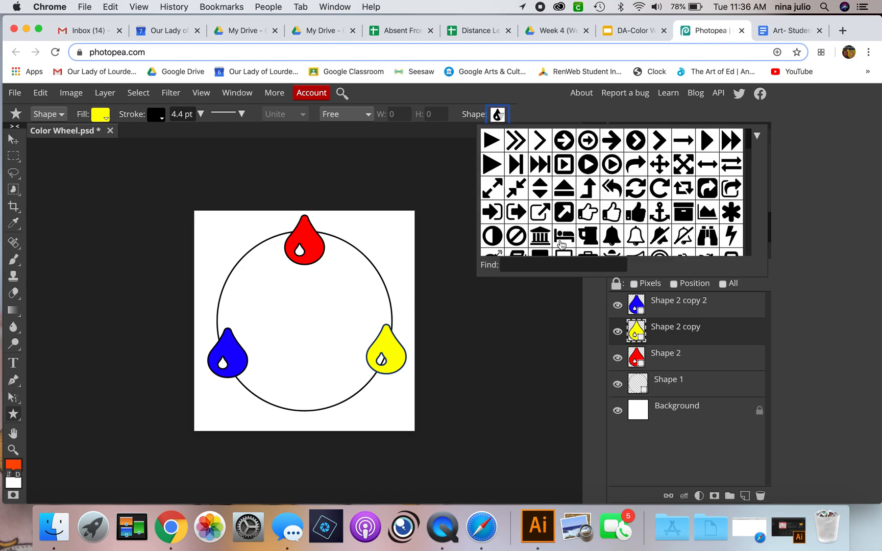
pyautogui.scroll(-2, 693, 202)
pyautogui.scroll(-4, 692, 201)
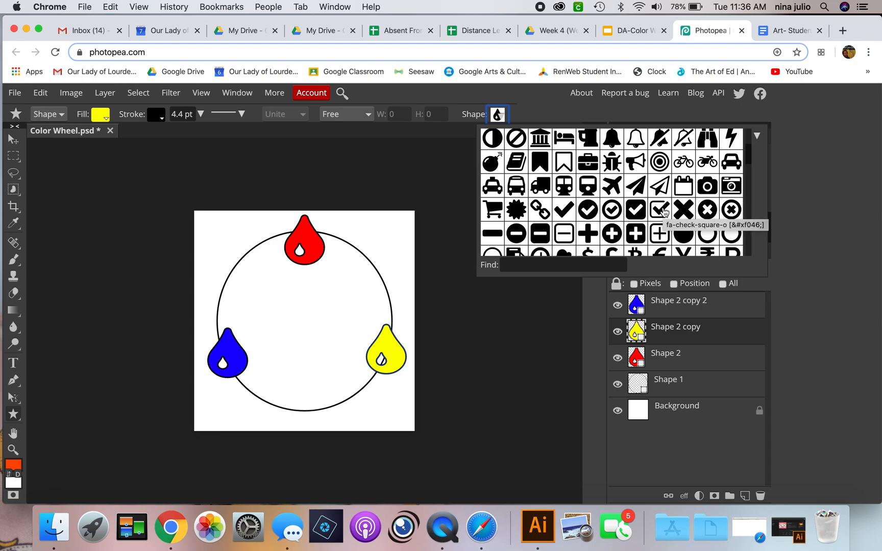
pyautogui.scroll(-2, 663, 209)
pyautogui.scroll(-1, 663, 211)
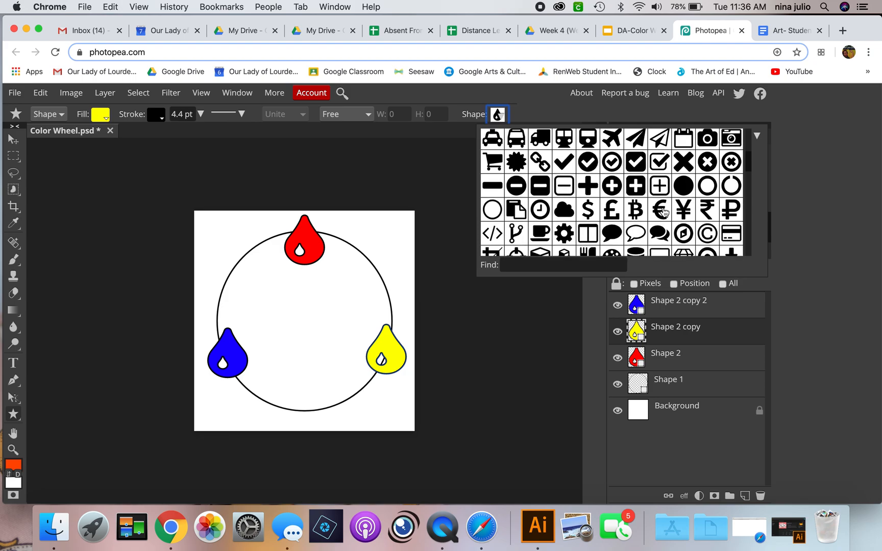
pyautogui.scroll(-10, 663, 212)
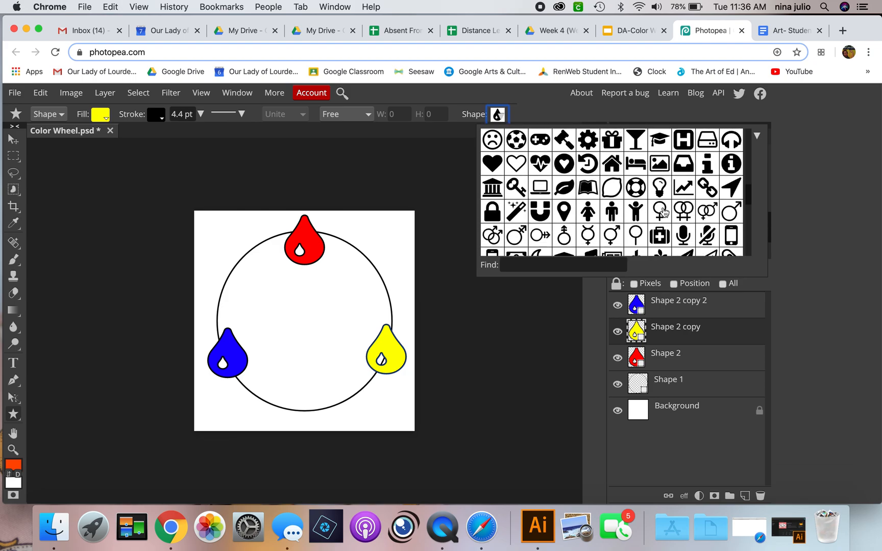
pyautogui.scroll(-14, 663, 211)
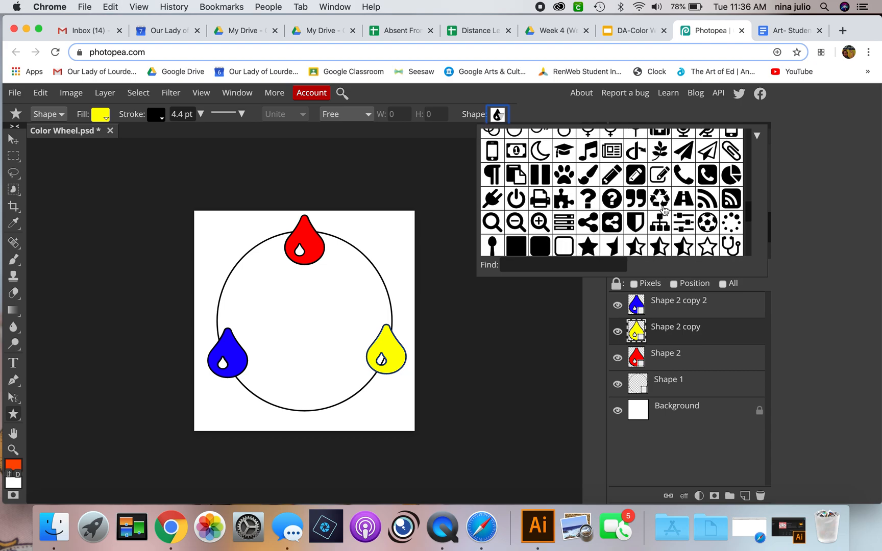
pyautogui.scroll(-1, 663, 210)
pyautogui.click(588, 168)
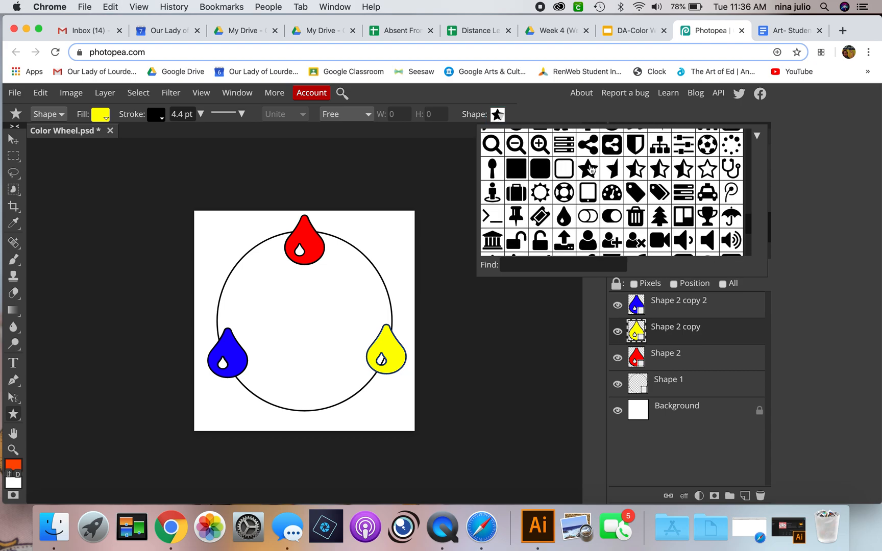
pyautogui.click(211, 256)
pyautogui.moveTo(246, 260); pyautogui.dragTo(296, 312)
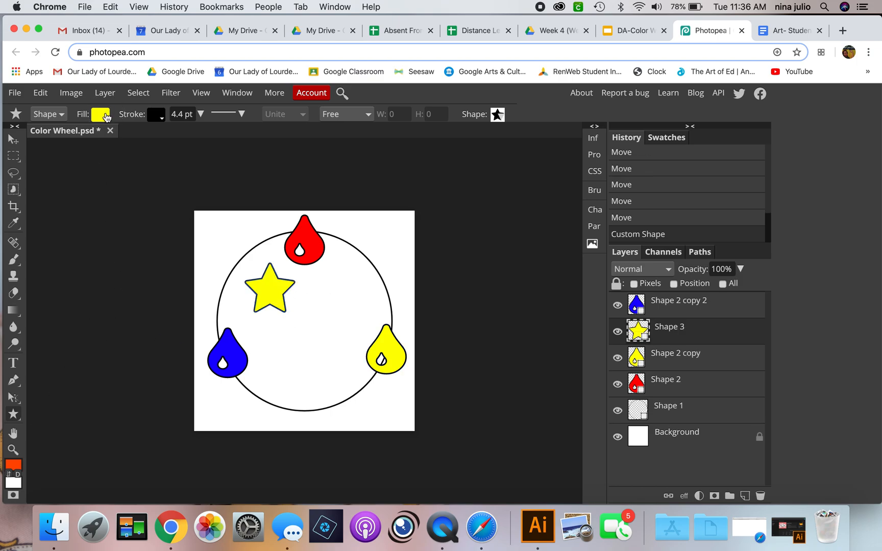
# Change the star's fill to the fully saturated orange ff8300
pyautogui.click(102, 115)
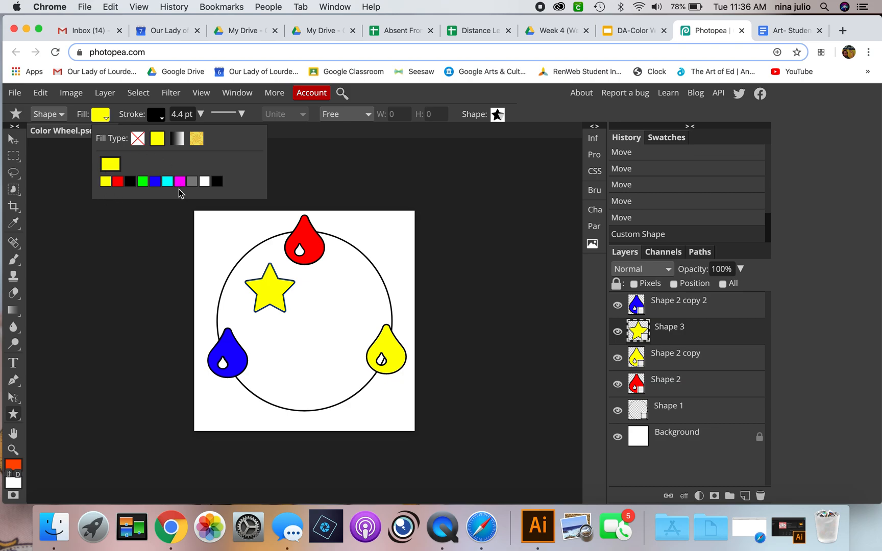
pyautogui.click(111, 164)
pyautogui.moveTo(265, 327); pyautogui.dragTo(262, 350)
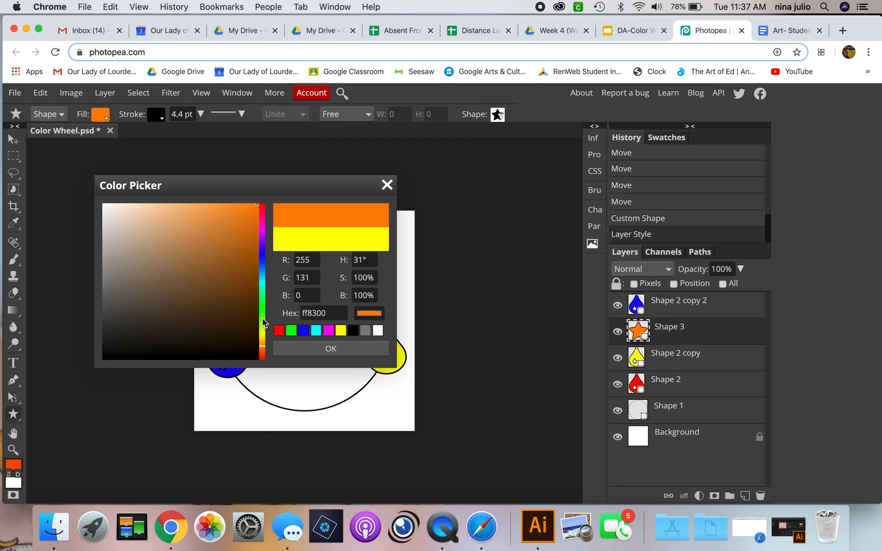
pyautogui.moveTo(235, 222)
pyautogui.mouseDown()
pyautogui.moveTo(222, 236)
pyautogui.moveTo(149, 244)
pyautogui.moveTo(250, 231)
pyautogui.moveTo(107, 221)
pyautogui.moveTo(211, 228)
pyautogui.moveTo(220, 326)
pyautogui.moveTo(255, 192)
pyautogui.moveTo(275, 197)
pyautogui.mouseUp()
pyautogui.click(357, 349)
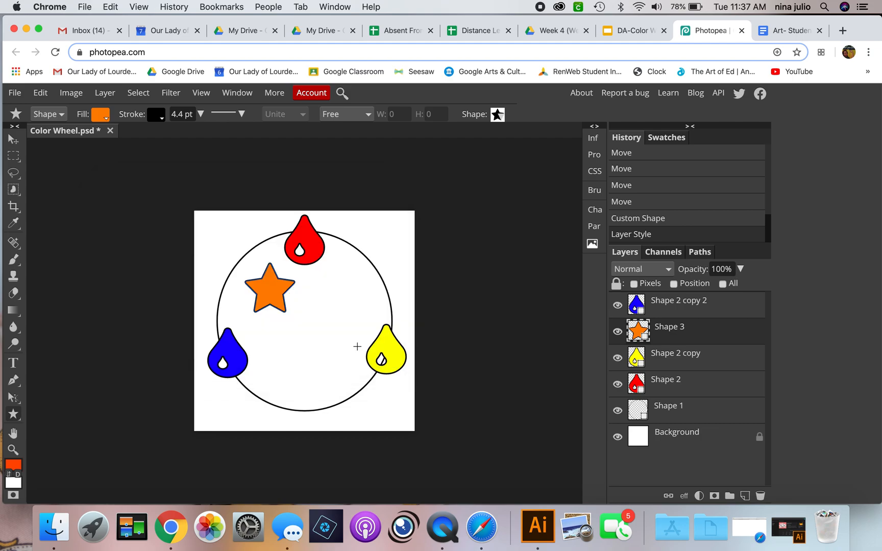
pyautogui.click(13, 139)
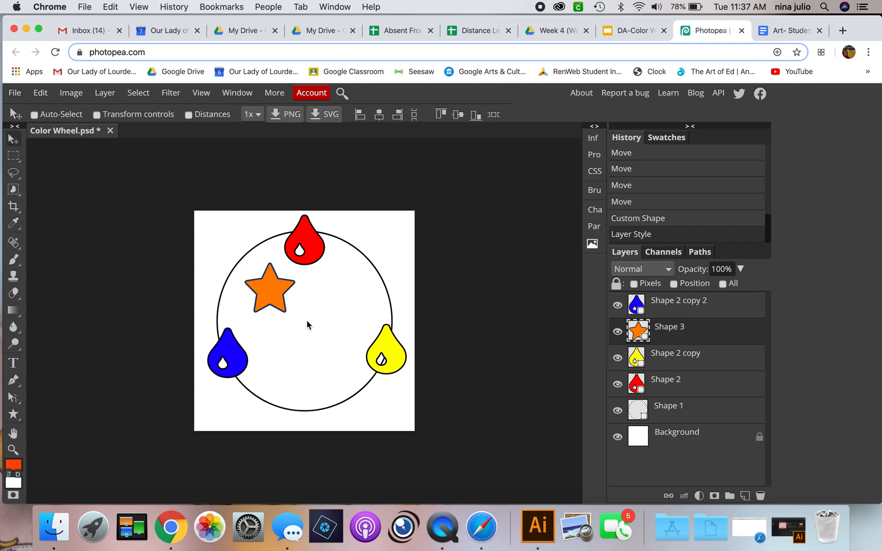
# Move the orange star onto the circle between the red and yellow drops, and place a duplicate of it at the circle's bottom edge
pyautogui.moveTo(274, 290); pyautogui.dragTo(377, 269)
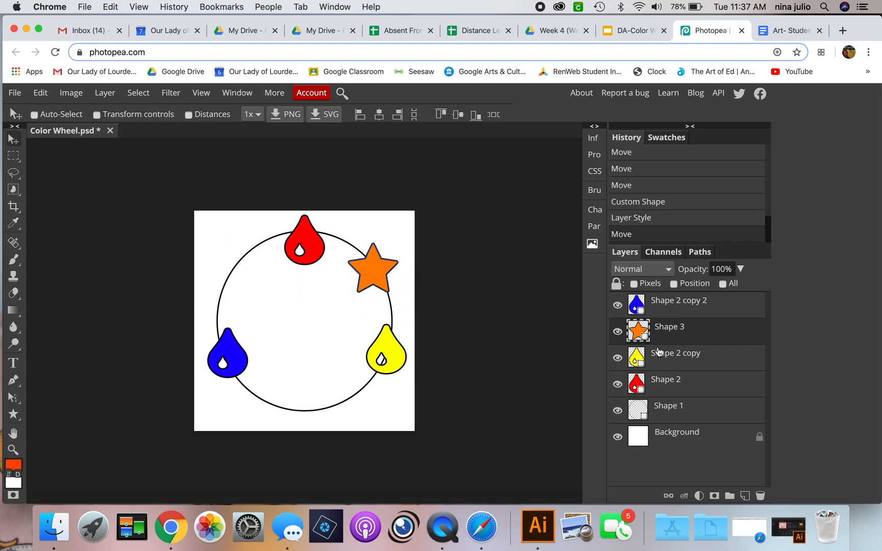
pyautogui.rightClick(676, 336)
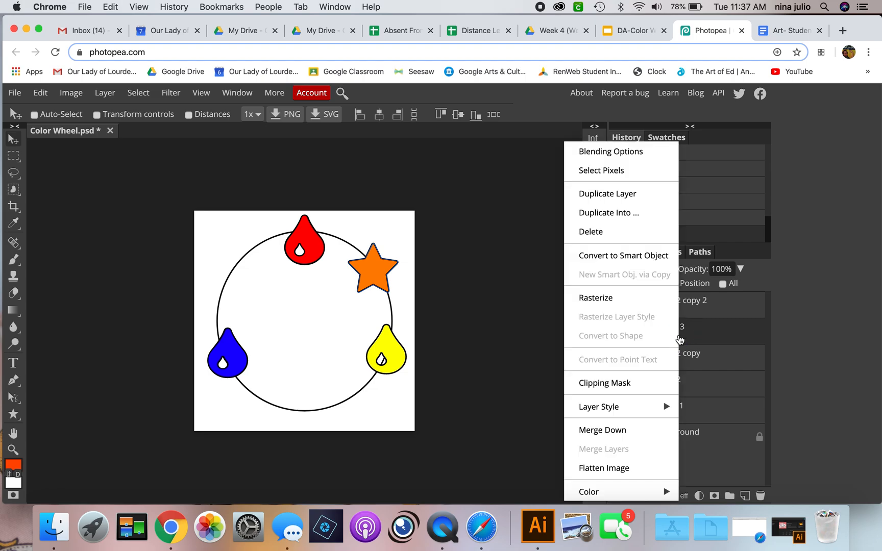
pyautogui.click(658, 199)
pyautogui.moveTo(383, 264); pyautogui.dragTo(313, 397)
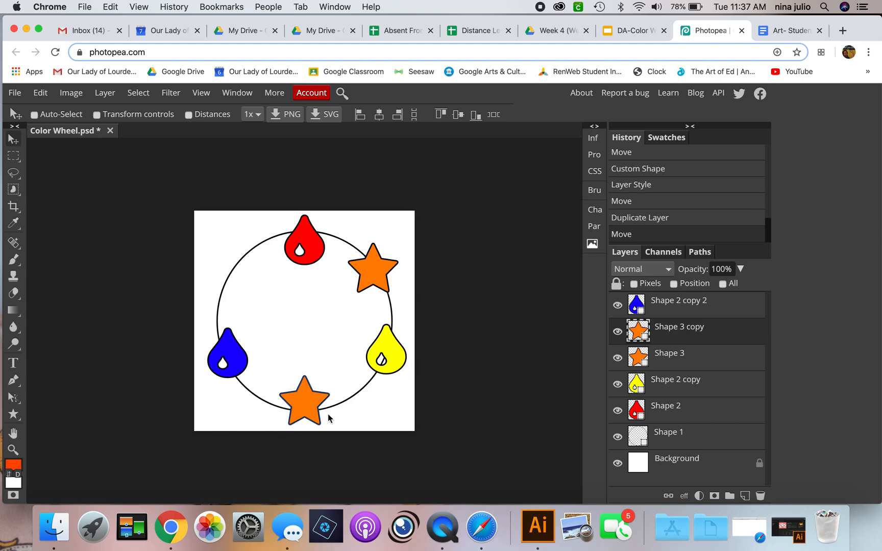
# Change the fill of the star at the circle's bottom edge to green
pyautogui.click(18, 414)
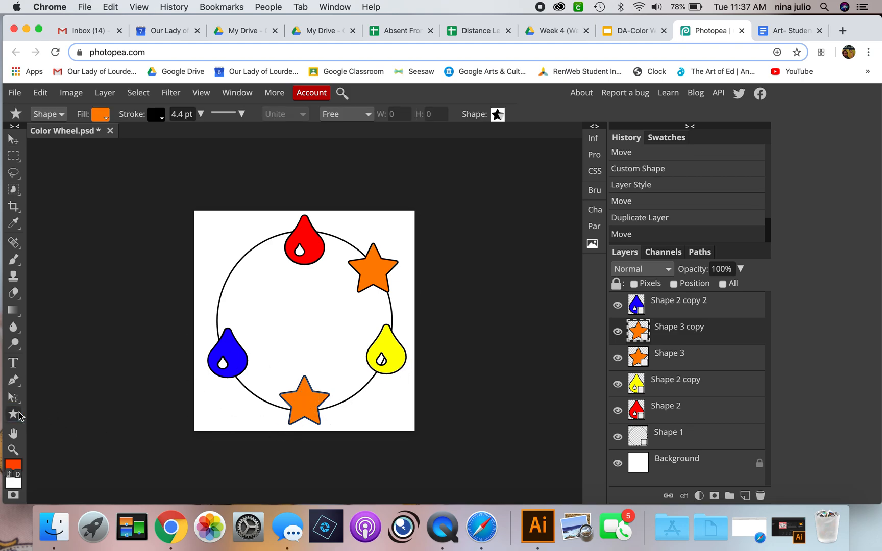
pyautogui.click(102, 117)
pyautogui.click(155, 182)
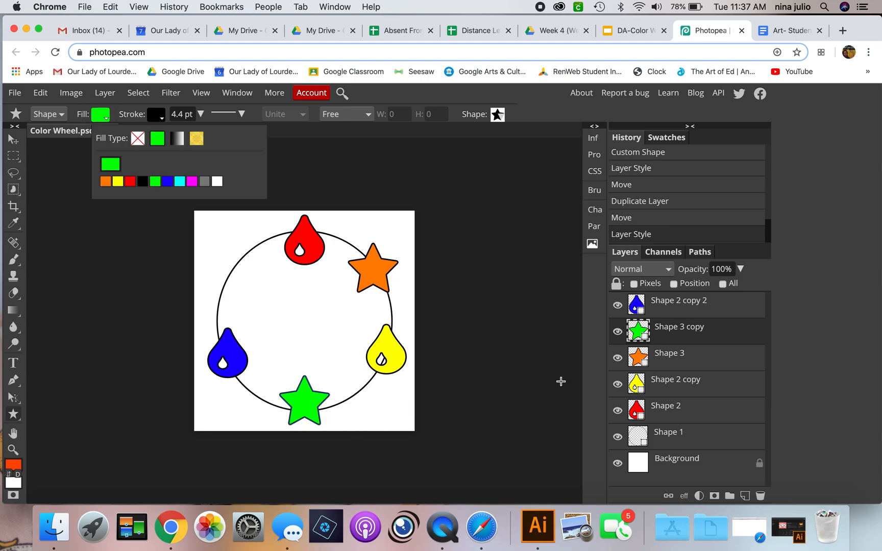
# Duplicate the green star's layer and move the copy onto the circle between the red and blue drops
pyautogui.rightClick(663, 332)
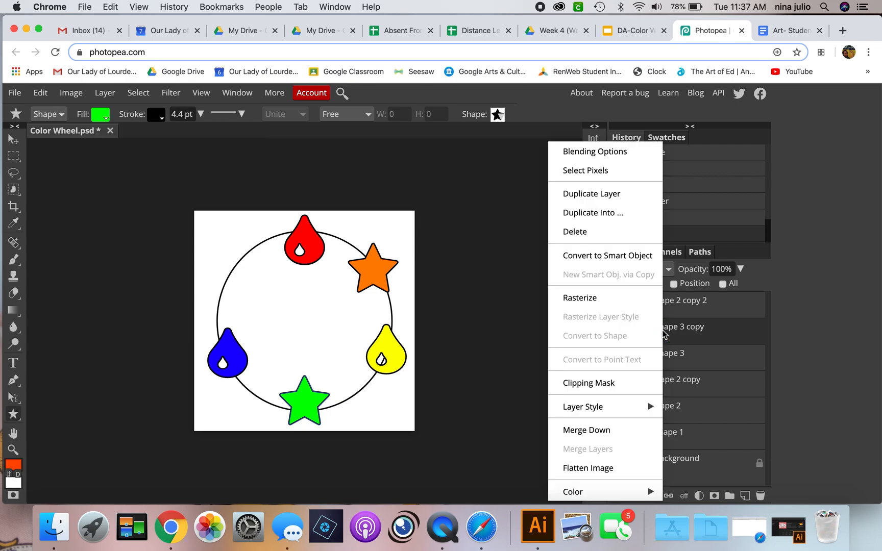
pyautogui.click(633, 217)
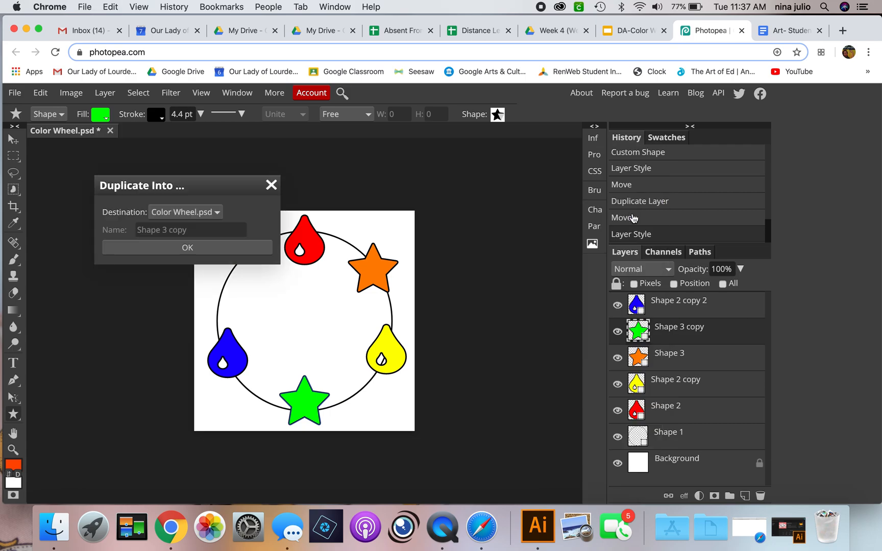
pyautogui.click(272, 186)
pyautogui.rightClick(671, 341)
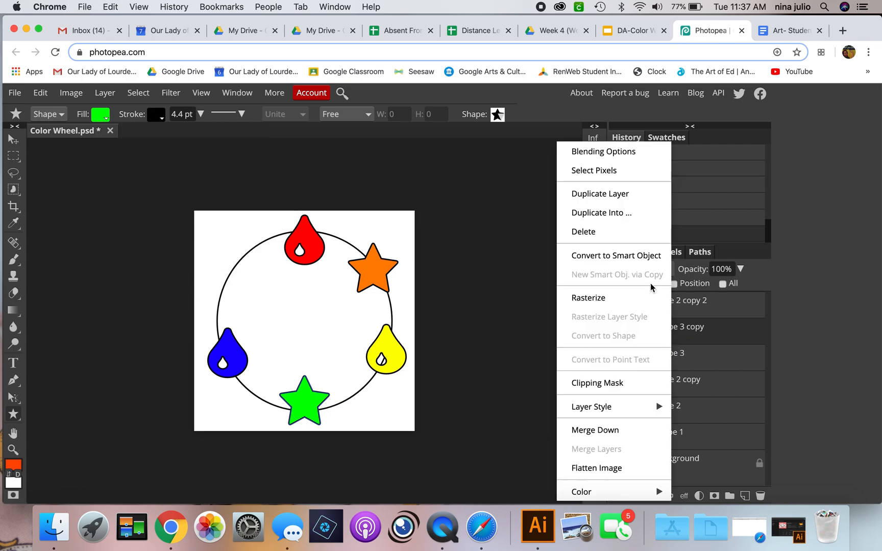
pyautogui.click(665, 199)
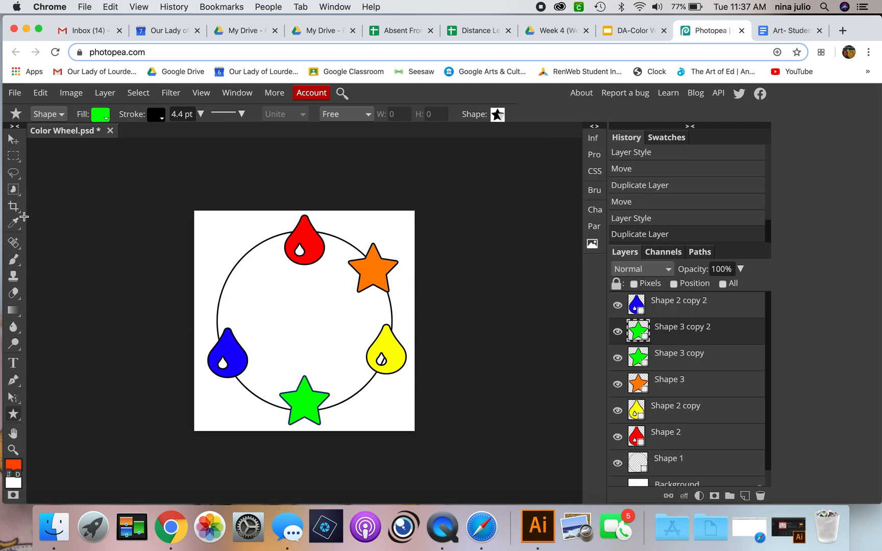
pyautogui.click(13, 139)
pyautogui.moveTo(299, 394); pyautogui.dragTo(223, 256)
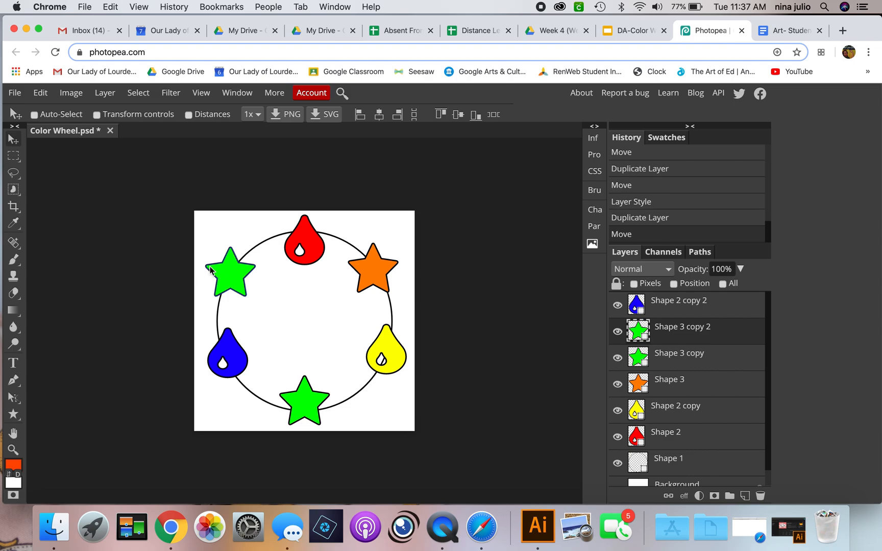
# Change the fill of the star between the red and blue drops to magenta
pyautogui.click(13, 414)
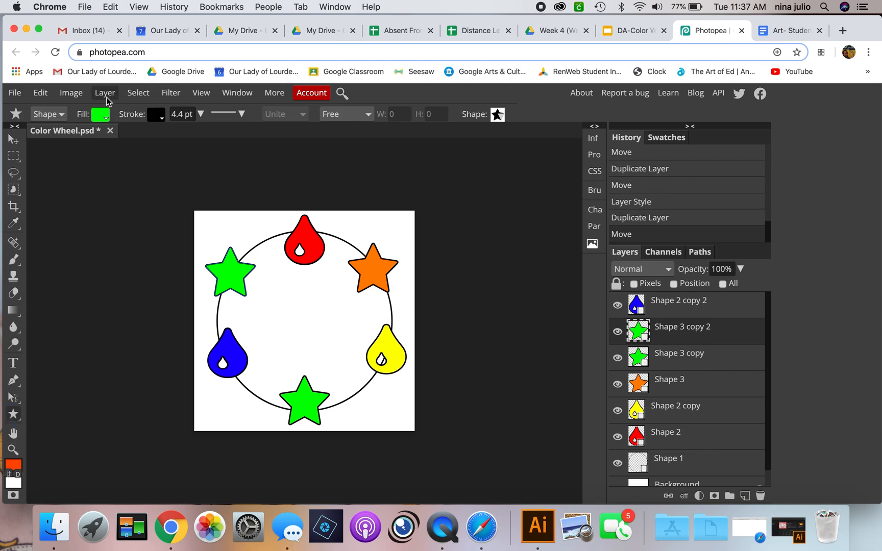
pyautogui.click(101, 115)
pyautogui.click(192, 181)
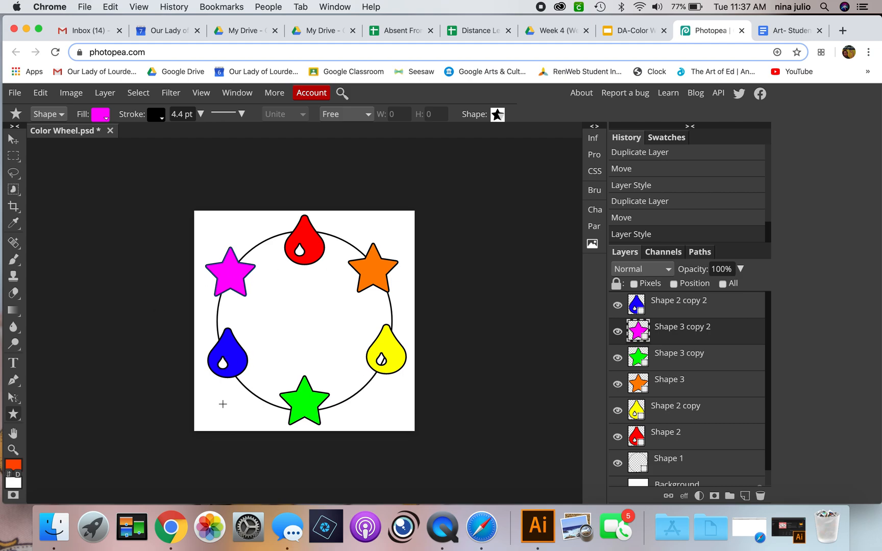
# Shift the blue drop and the yellow drop slightly down along the circle, closer to the green star
pyautogui.click(13, 139)
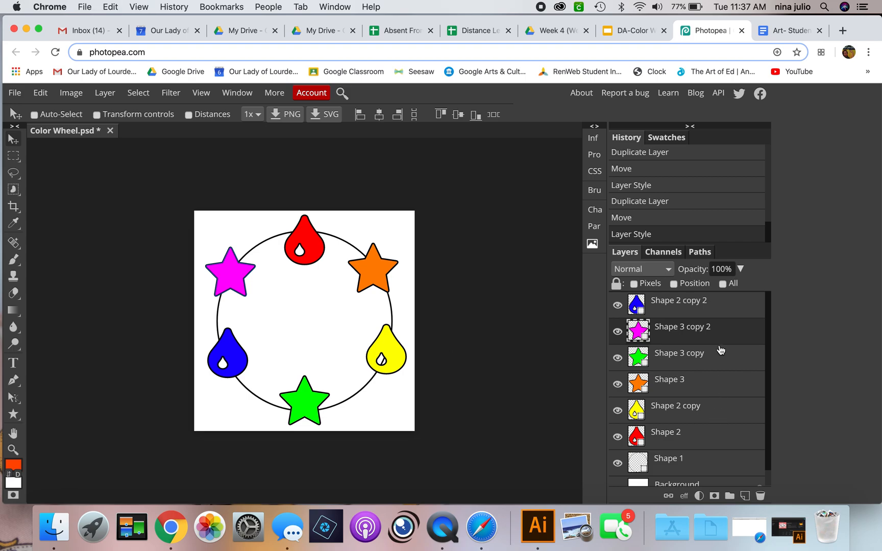
pyautogui.click(725, 309)
pyautogui.moveTo(223, 352); pyautogui.dragTo(225, 361)
pyautogui.moveTo(309, 399); pyautogui.dragTo(307, 399)
pyautogui.click(666, 364)
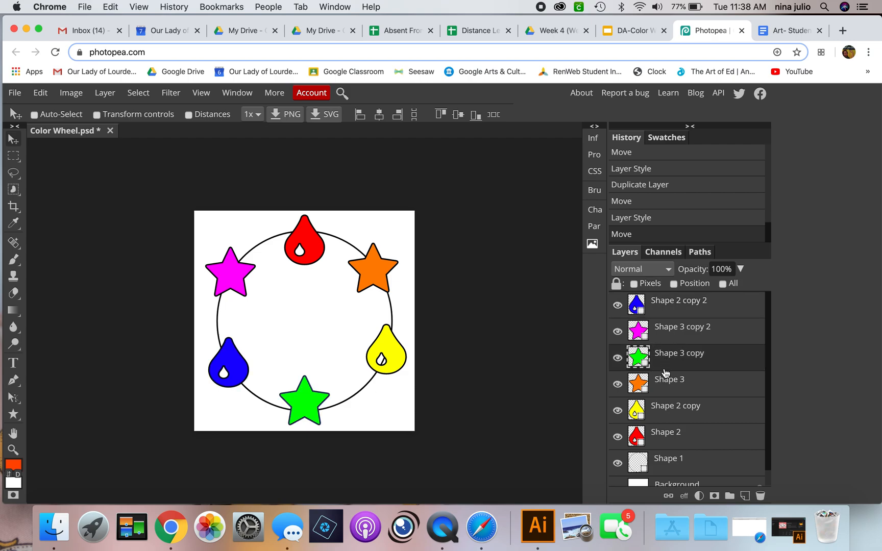
pyautogui.click(656, 411)
pyautogui.moveTo(386, 350); pyautogui.dragTo(383, 358)
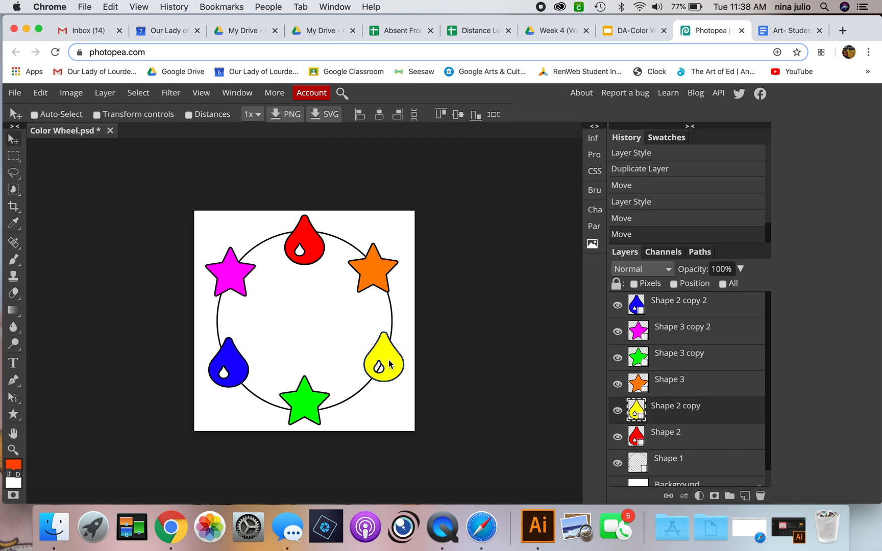
# Shift the magenta star slightly down and left and the orange star slightly down and right along the circle
pyautogui.click(724, 339)
pyautogui.moveTo(236, 279); pyautogui.dragTo(233, 289)
pyautogui.click(674, 384)
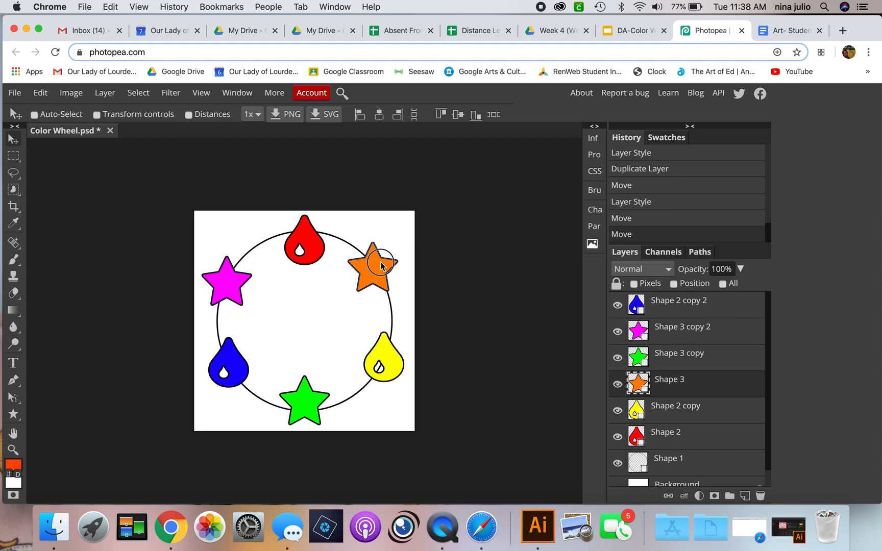
pyautogui.moveTo(380, 263); pyautogui.dragTo(390, 275)
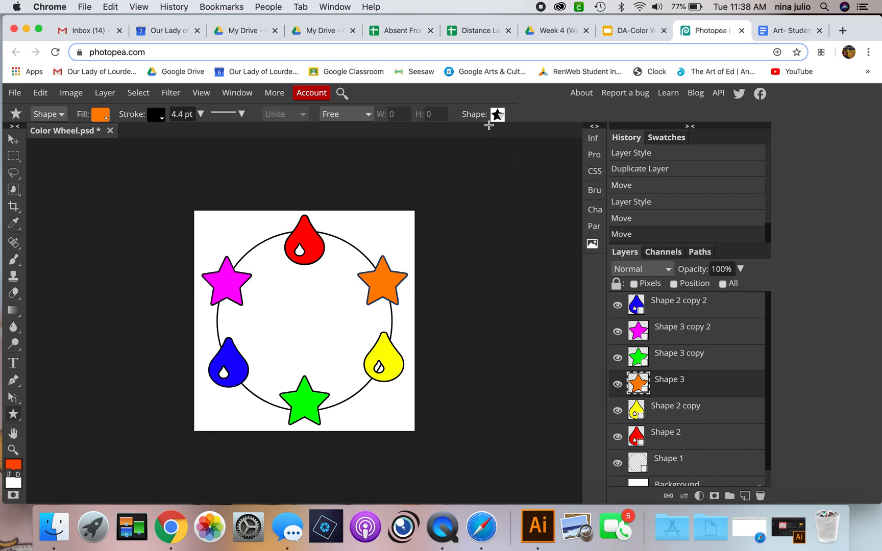
# Draw a small double-triangle fast-forward custom shape and place it on the circle between the red drop and the orange star
pyautogui.click(497, 114)
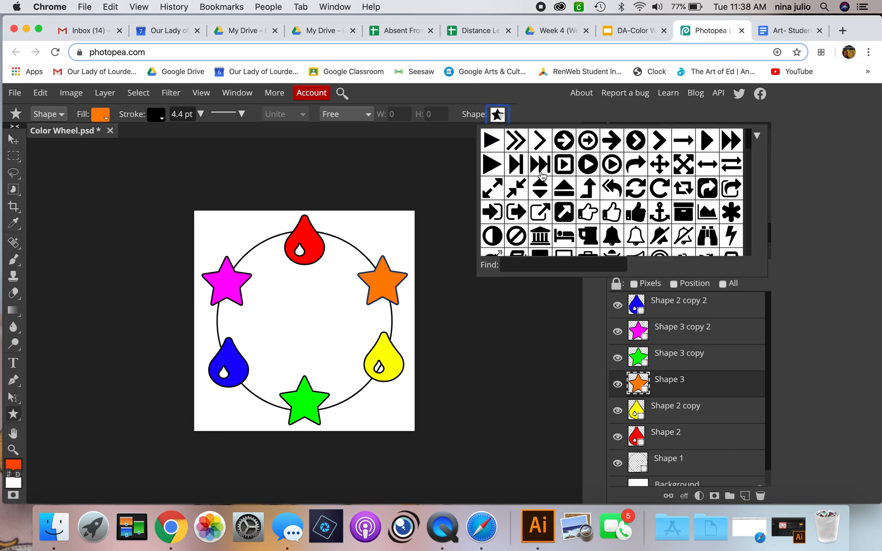
pyautogui.click(732, 144)
pyautogui.click(275, 288)
pyautogui.moveTo(277, 290); pyautogui.dragTo(317, 329)
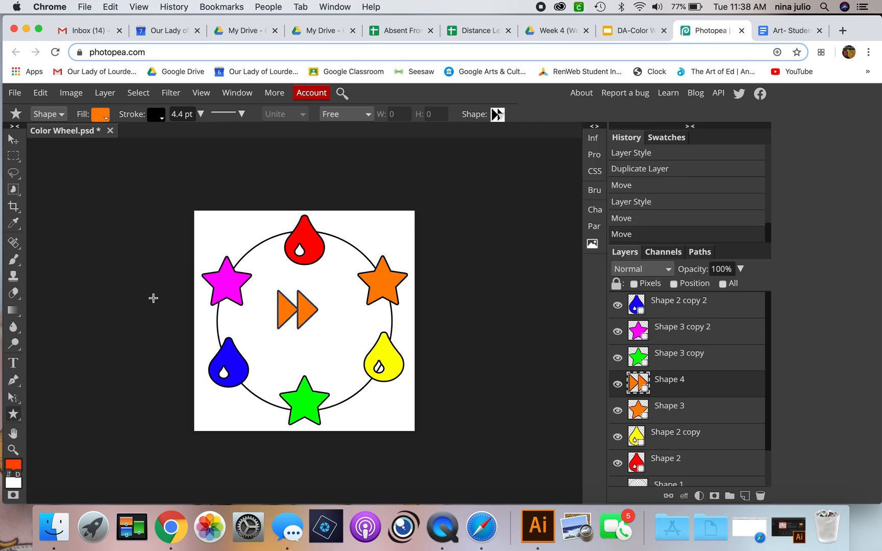
pyautogui.click(12, 140)
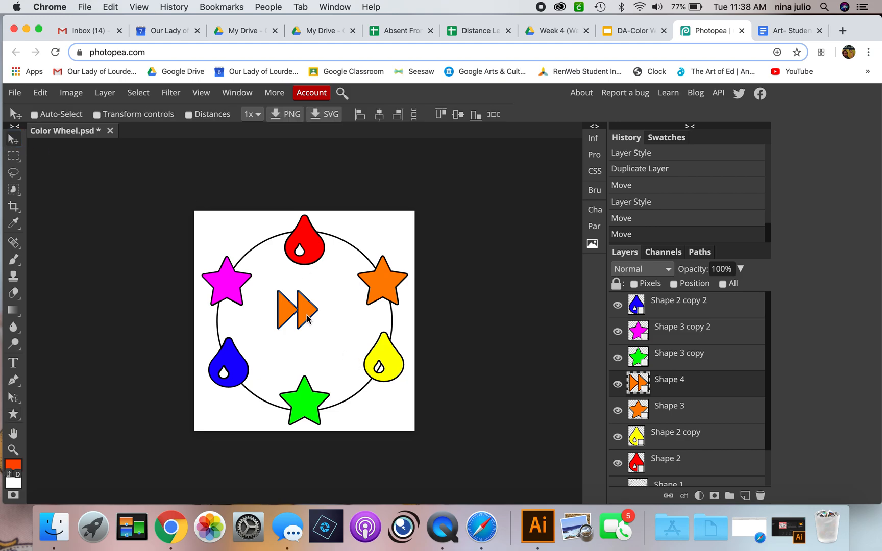
pyautogui.moveTo(308, 317); pyautogui.dragTo(355, 249)
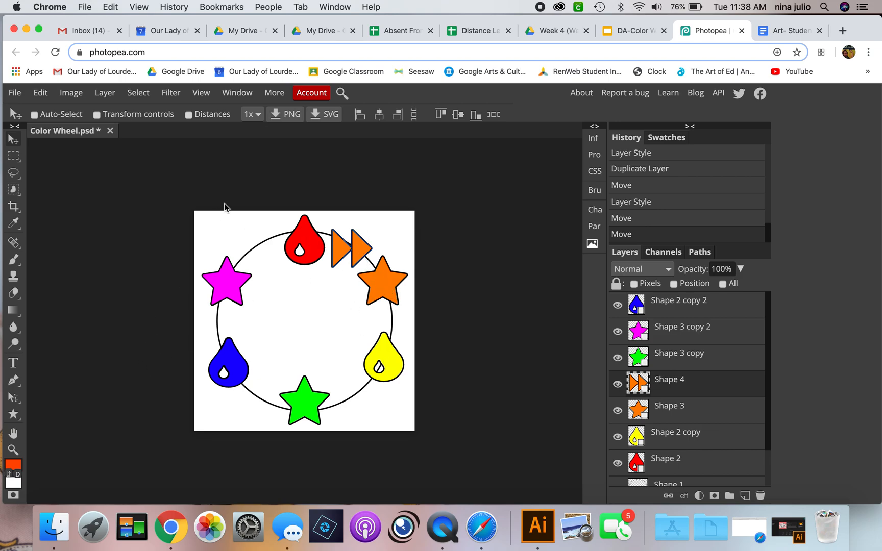
# Change the double-triangle shape's fill to the red-orange ff5800
pyautogui.click(17, 416)
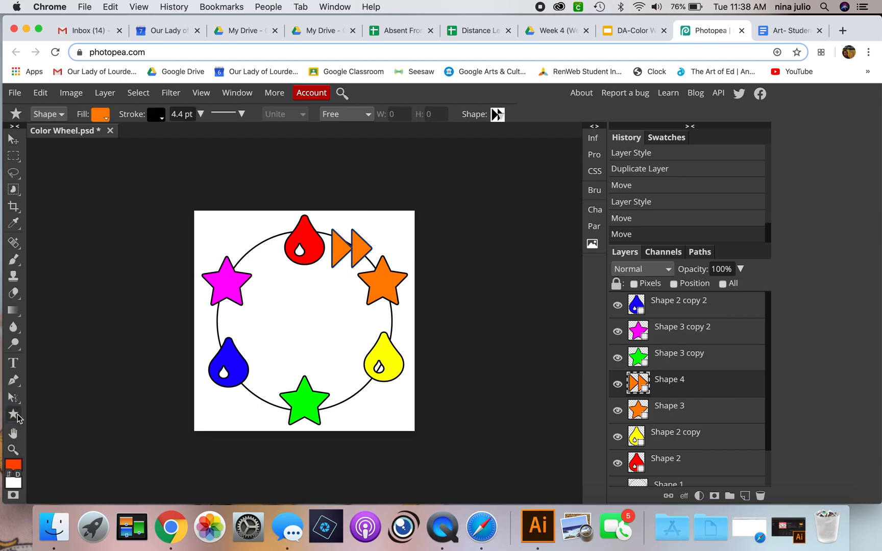
pyautogui.click(103, 116)
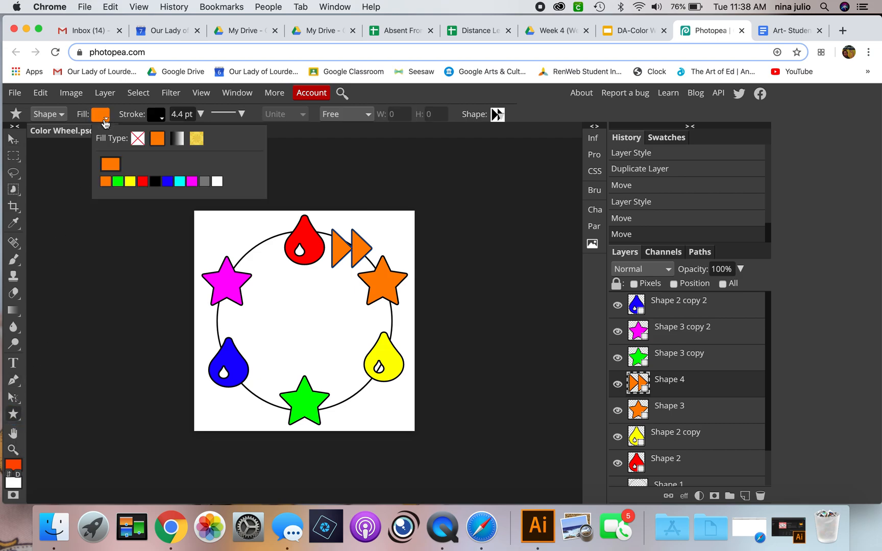
pyautogui.click(113, 163)
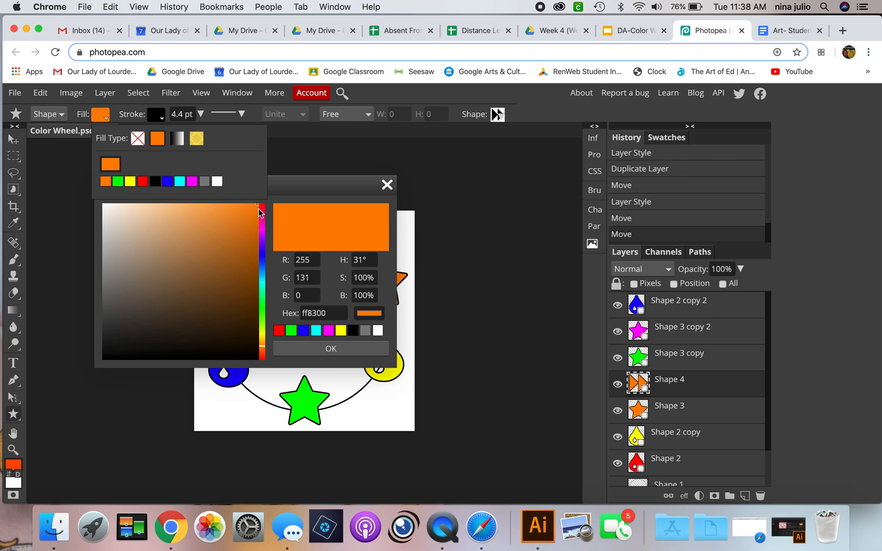
pyautogui.moveTo(265, 346); pyautogui.dragTo(265, 351)
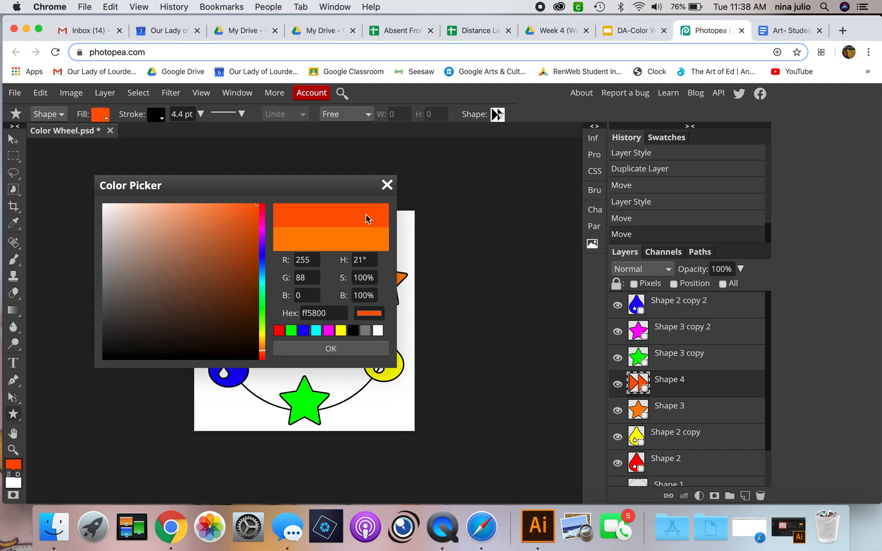
pyautogui.click(341, 349)
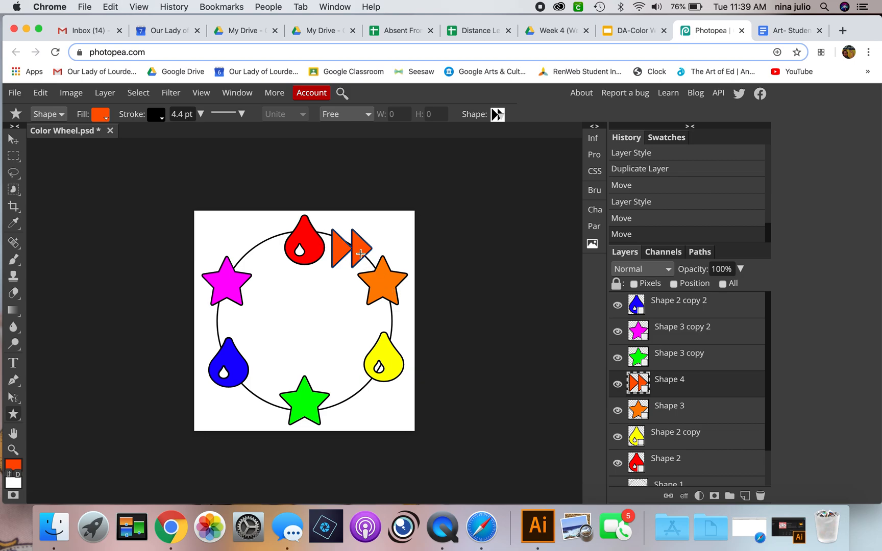
# Duplicate the red-orange double triangle and move the copy between the orange star and the yellow drop
pyautogui.rightClick(718, 388)
pyautogui.click(692, 196)
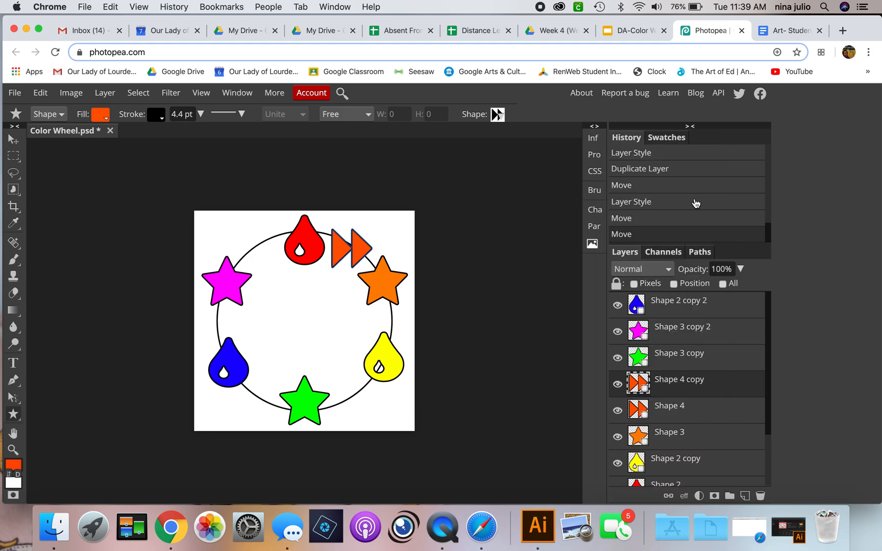
pyautogui.click(14, 138)
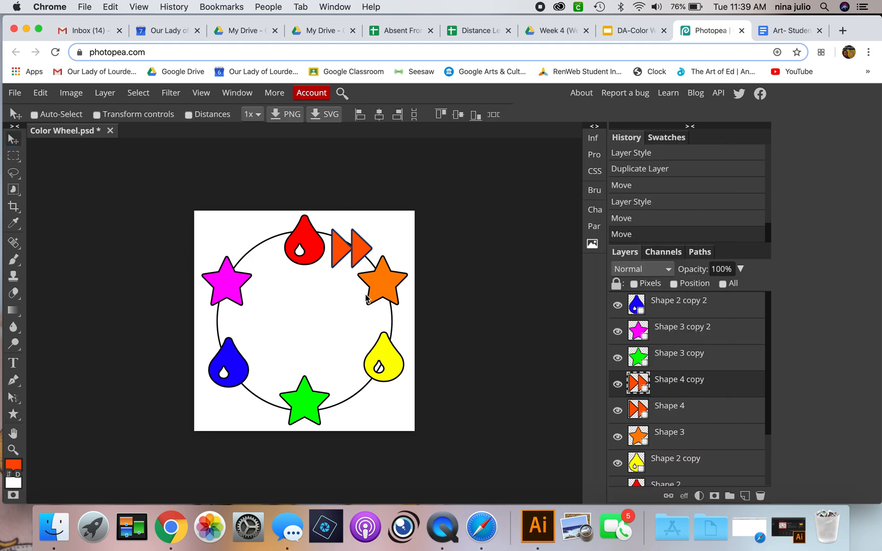
pyautogui.moveTo(361, 249); pyautogui.dragTo(397, 336)
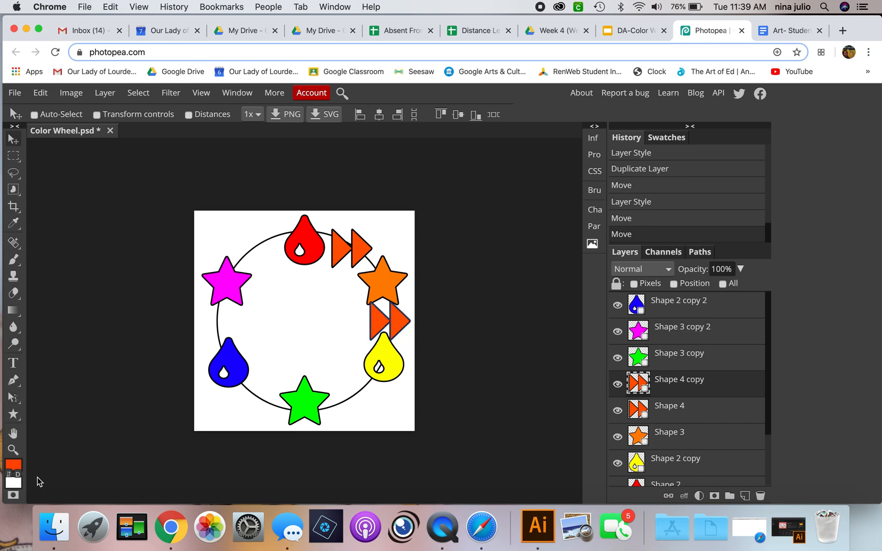
# Change the fill of the double triangle between the orange star and the yellow drop to a fully saturated yellow-orange
pyautogui.click(13, 414)
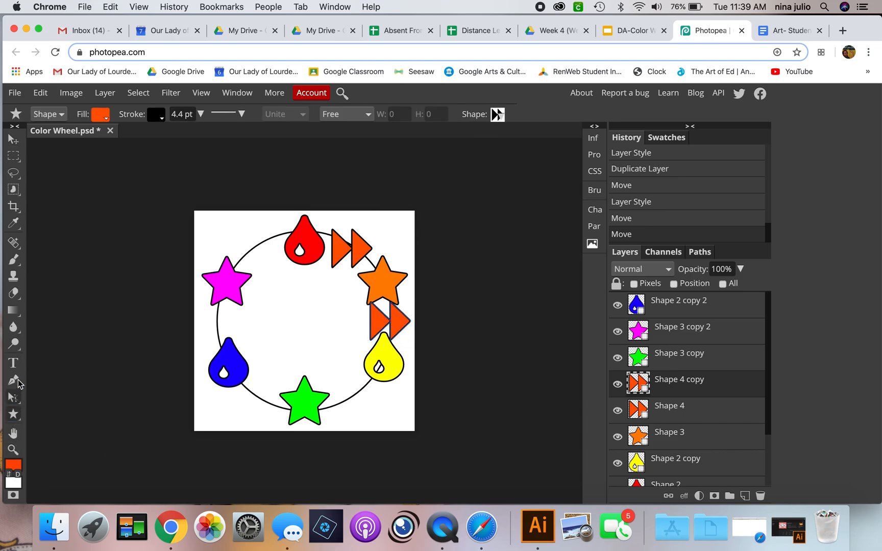
pyautogui.click(106, 116)
pyautogui.click(113, 164)
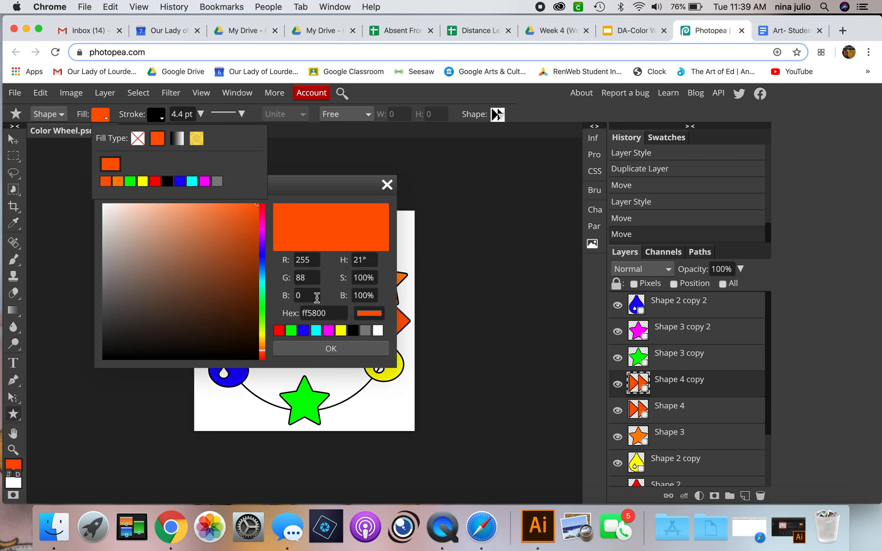
pyautogui.moveTo(262, 351); pyautogui.dragTo(264, 339)
pyautogui.click(258, 341)
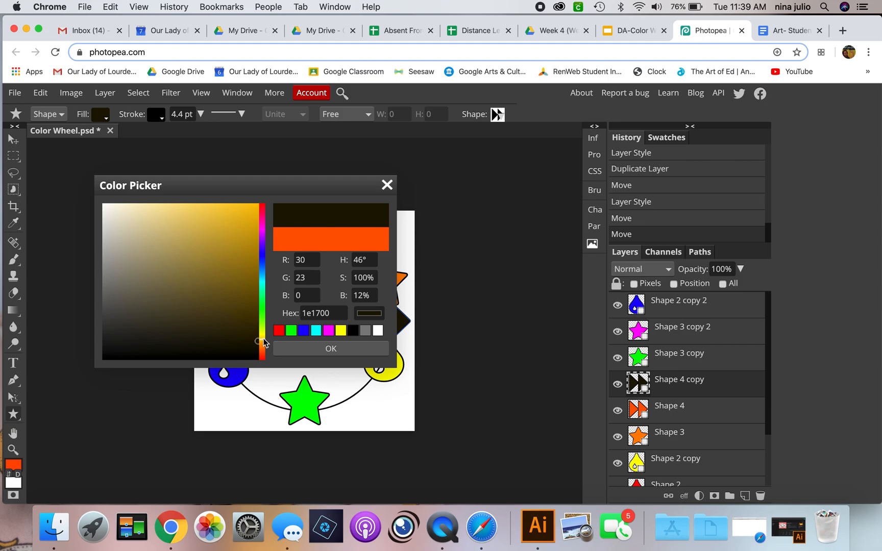
pyautogui.moveTo(253, 203); pyautogui.dragTo(258, 204)
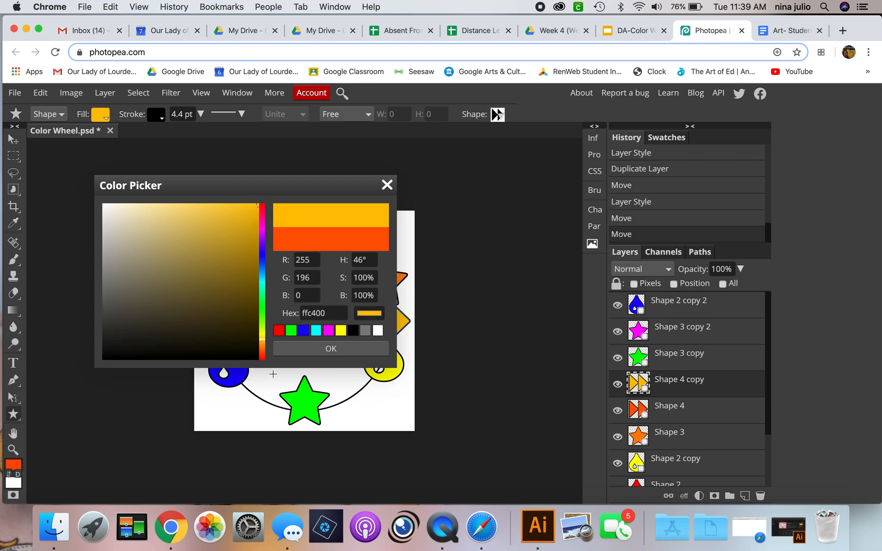
pyautogui.moveTo(266, 342); pyautogui.dragTo(262, 342)
pyautogui.click(311, 353)
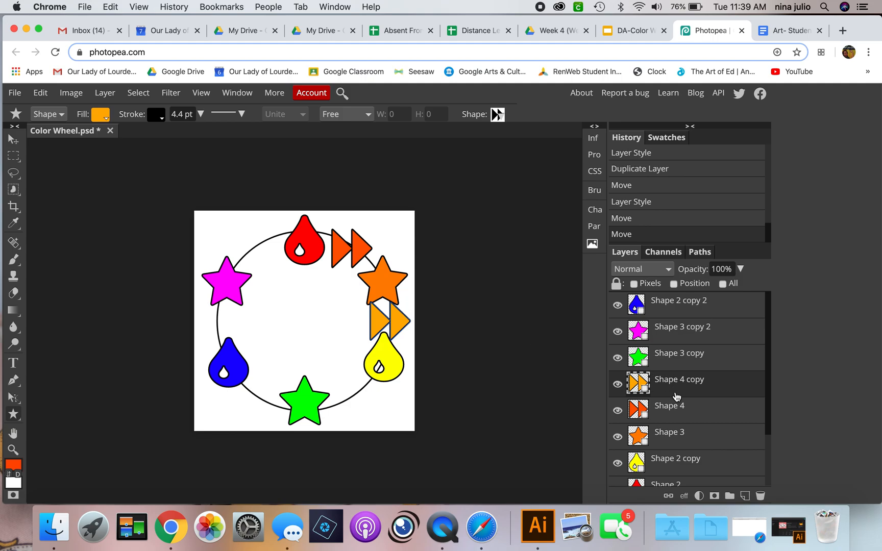
# Move the orange star slightly upward, away from the yellow-orange double triangle
pyautogui.click(671, 438)
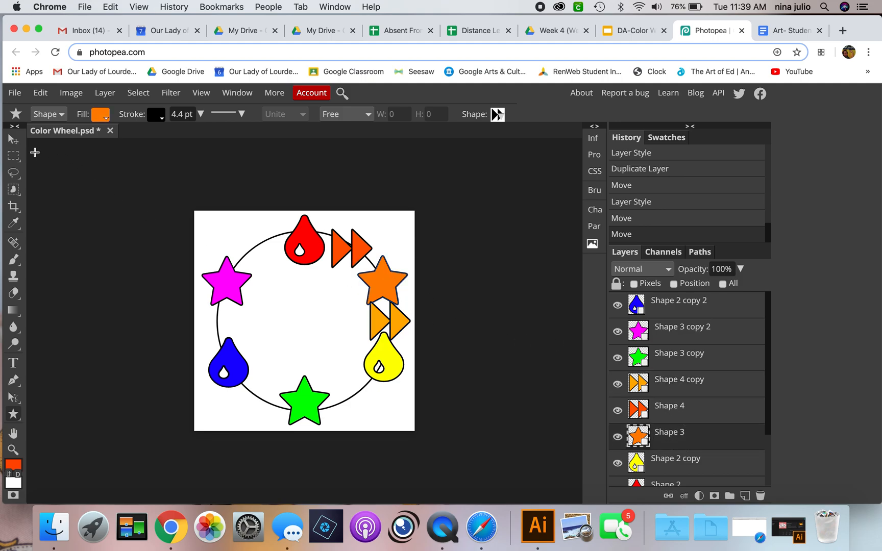
pyautogui.click(14, 140)
pyautogui.moveTo(391, 287); pyautogui.dragTo(391, 281)
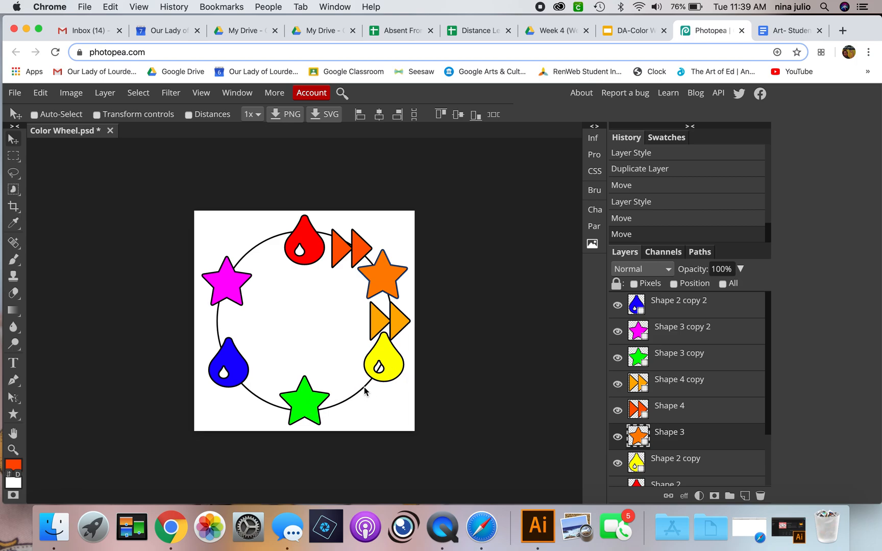
# Duplicate the yellow-orange double triangle and move the copy between the yellow drop and the green star
pyautogui.click(678, 385)
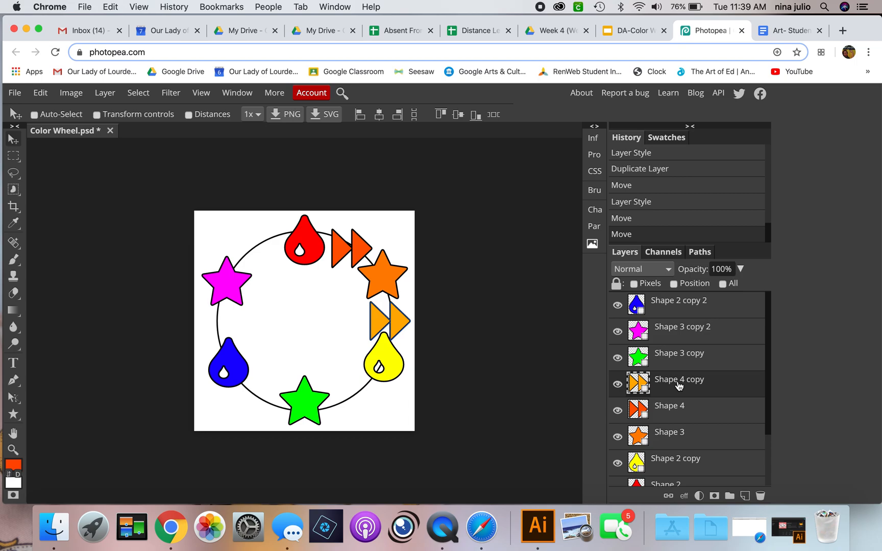
pyautogui.rightClick(682, 380)
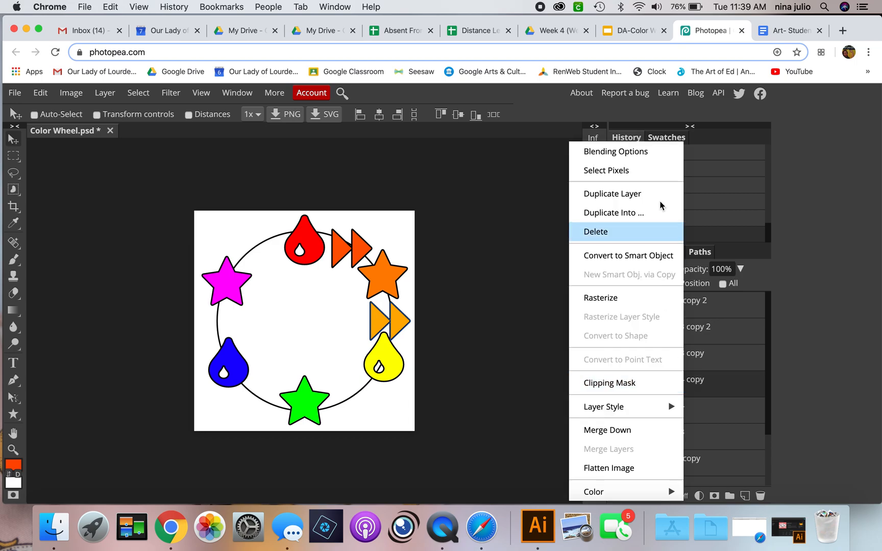
pyautogui.click(663, 199)
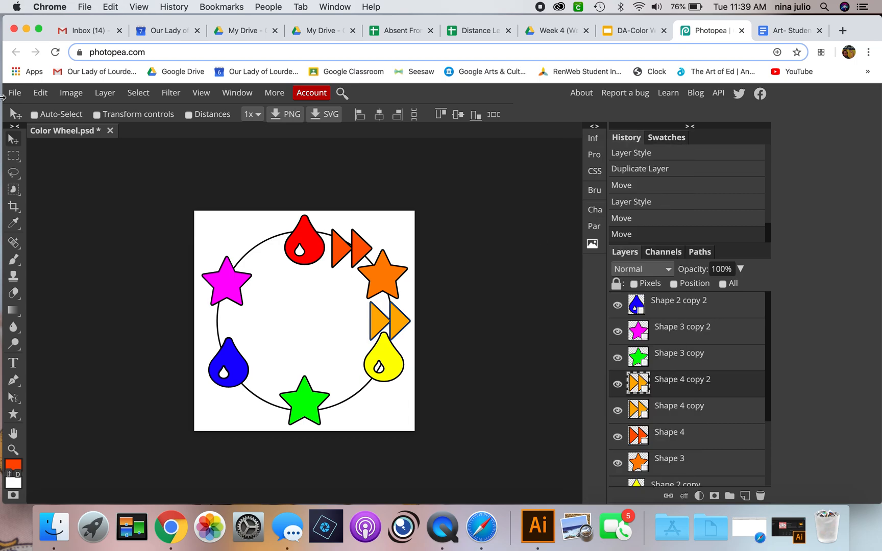
pyautogui.moveTo(398, 329); pyautogui.dragTo(366, 398)
# Change the fill of the double triangle between the yellow drop and the green star to the yellow-green c0ff00
pyautogui.click(14, 414)
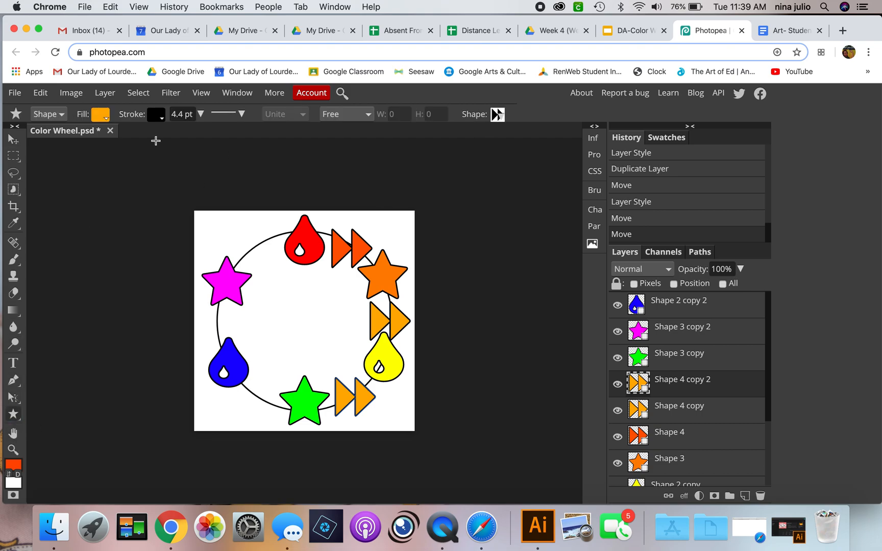
pyautogui.click(102, 117)
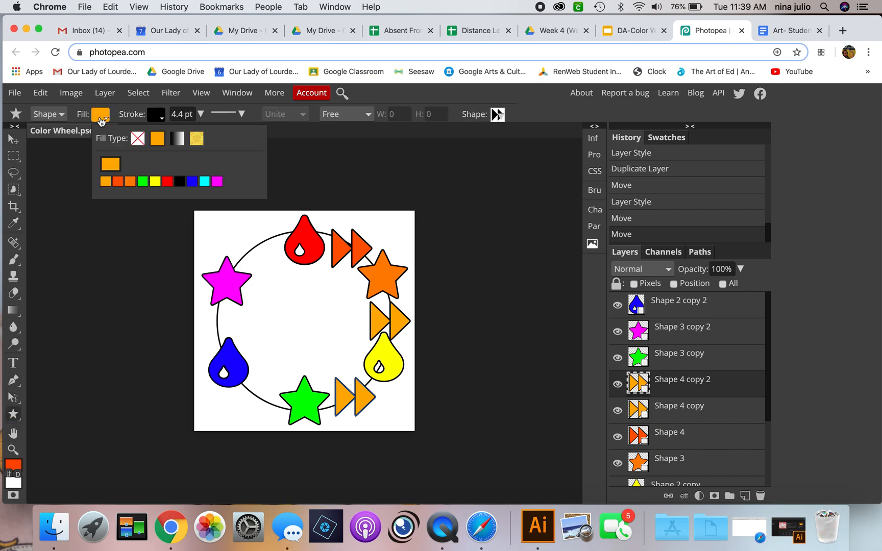
pyautogui.click(112, 166)
pyautogui.moveTo(266, 337); pyautogui.dragTo(263, 327)
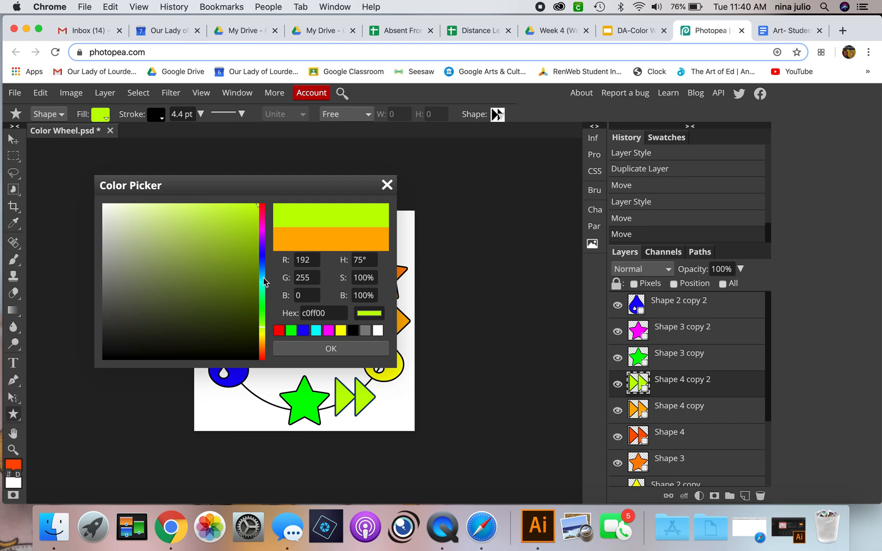
pyautogui.click(327, 350)
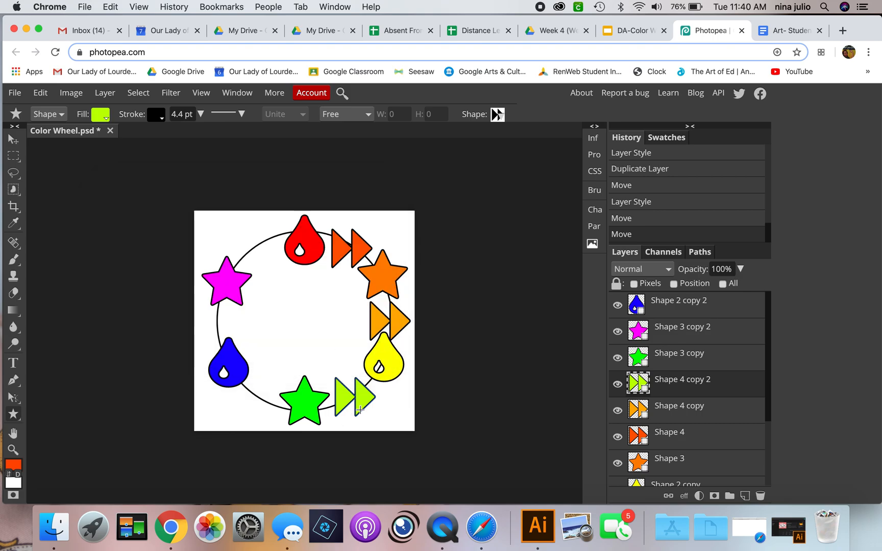
# Duplicate the yellow-green double triangle and move the copy between the green star and the blue drop
pyautogui.rightClick(687, 392)
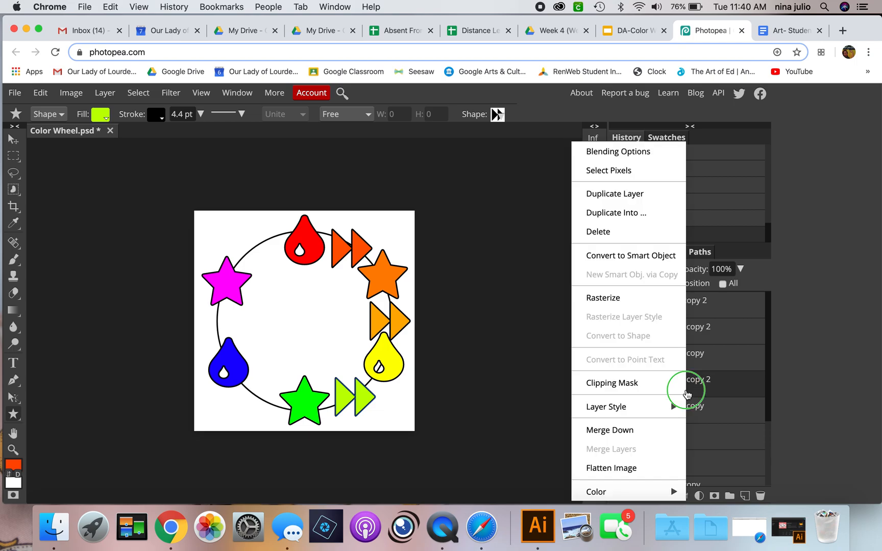
pyautogui.click(673, 195)
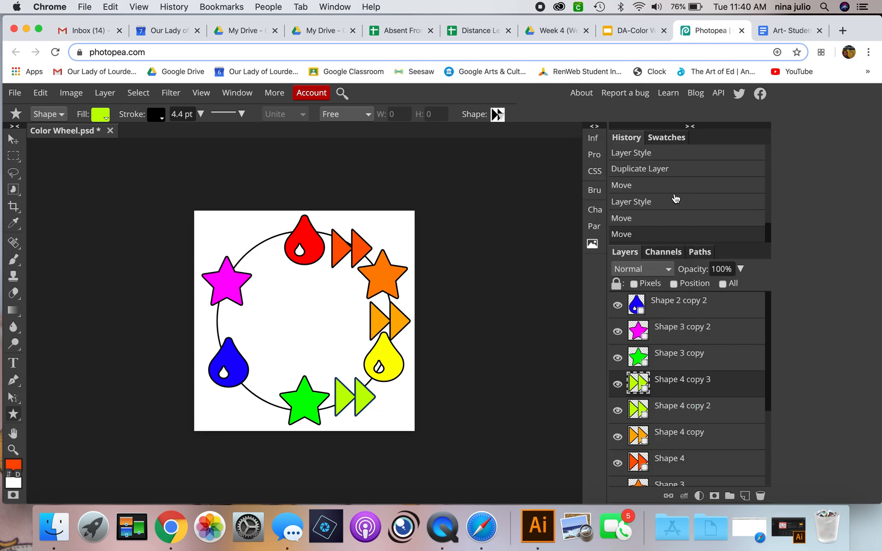
pyautogui.click(14, 138)
pyautogui.moveTo(367, 402); pyautogui.dragTo(272, 402)
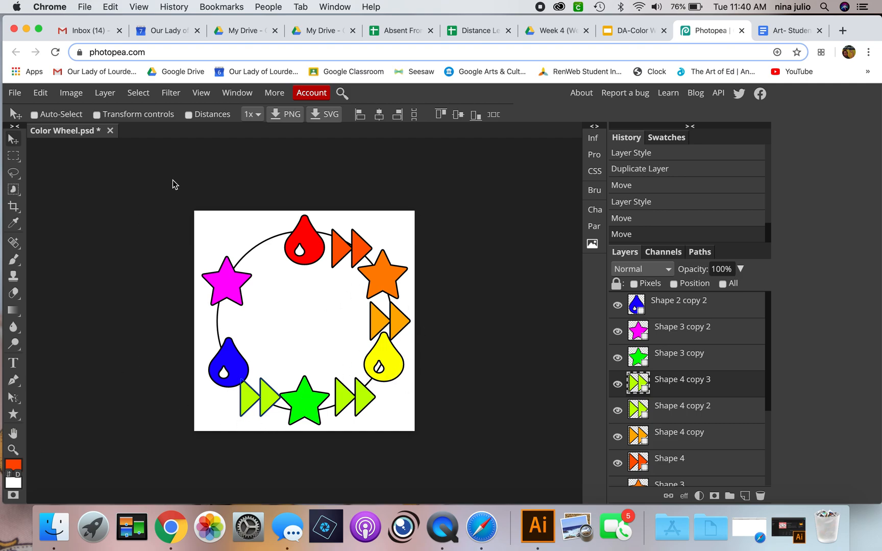
# Change the fill of the double triangle between the green star and the blue drop to the blue-green 00ffc9
pyautogui.click(15, 416)
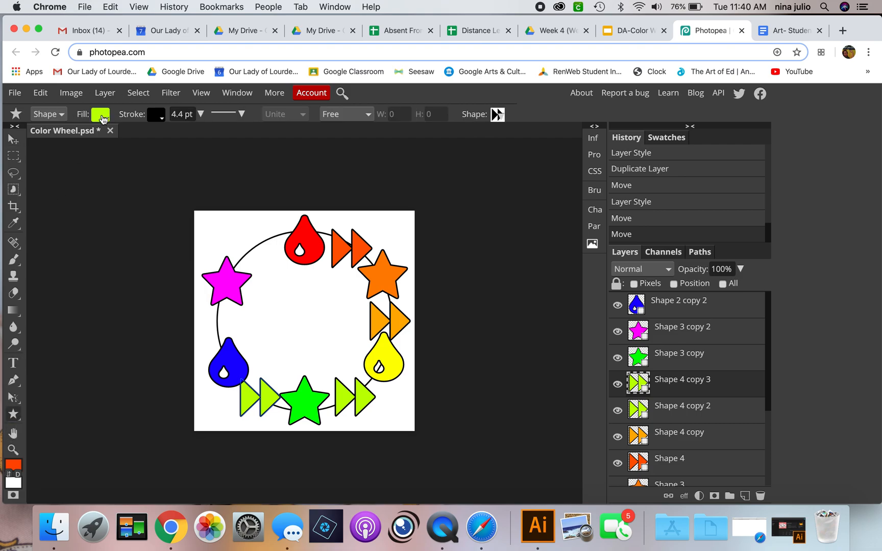
pyautogui.click(100, 119)
pyautogui.click(116, 167)
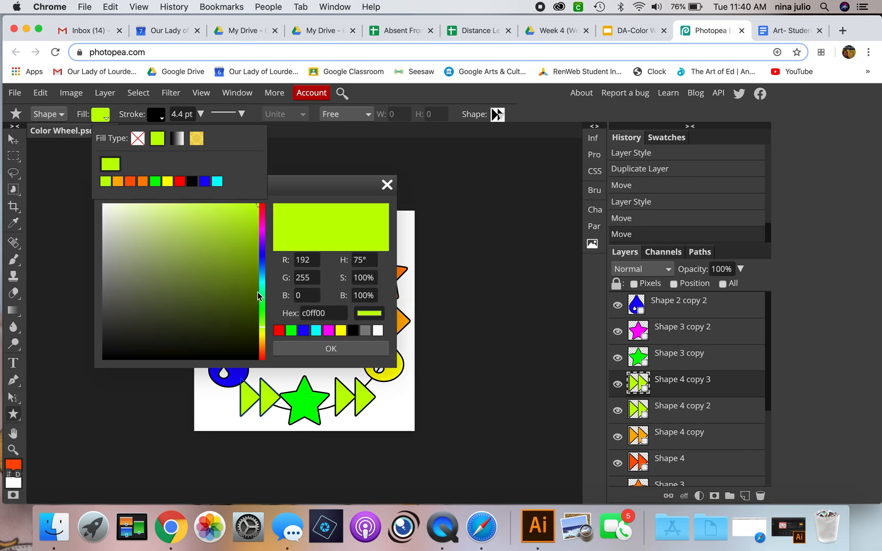
pyautogui.moveTo(267, 314); pyautogui.dragTo(262, 291)
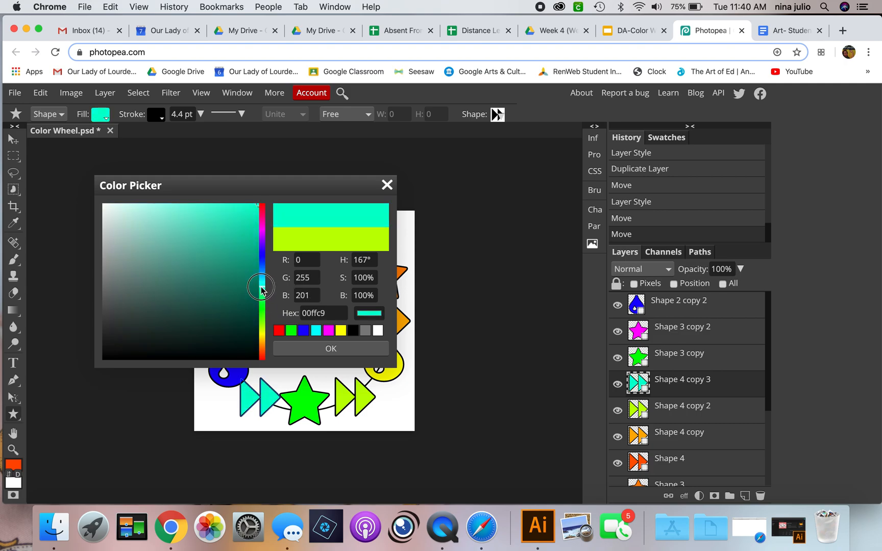
pyautogui.click(295, 348)
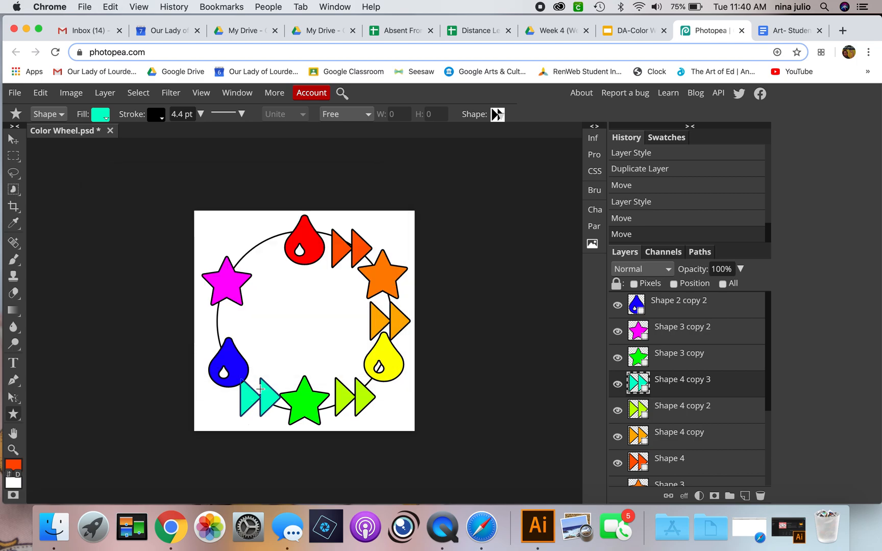
# Duplicate the blue-green double triangle and move the copy between the blue drop and the magenta star
pyautogui.rightClick(660, 382)
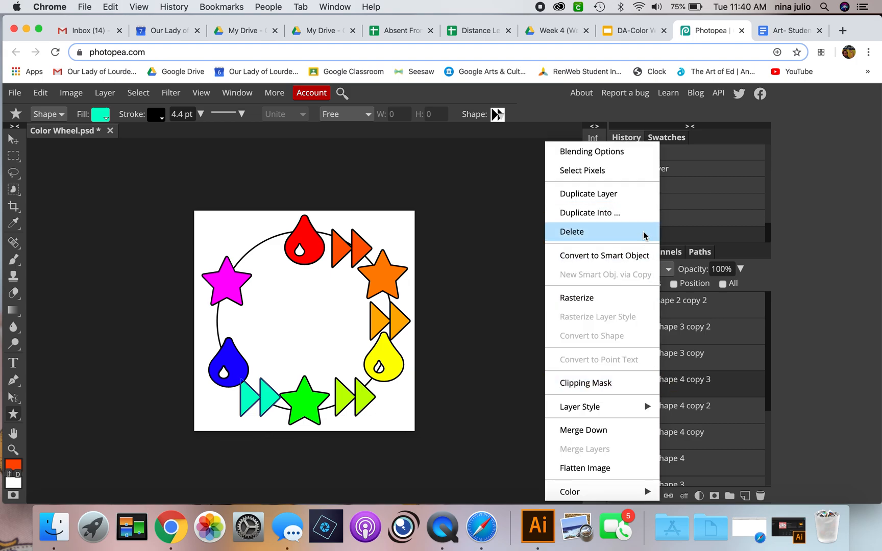
pyautogui.click(641, 195)
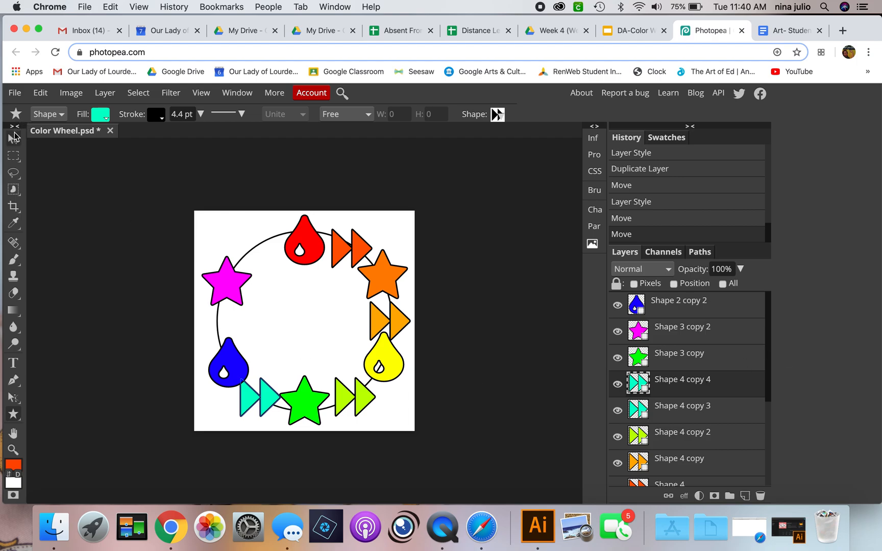
pyautogui.click(14, 139)
pyautogui.moveTo(255, 394); pyautogui.dragTo(217, 323)
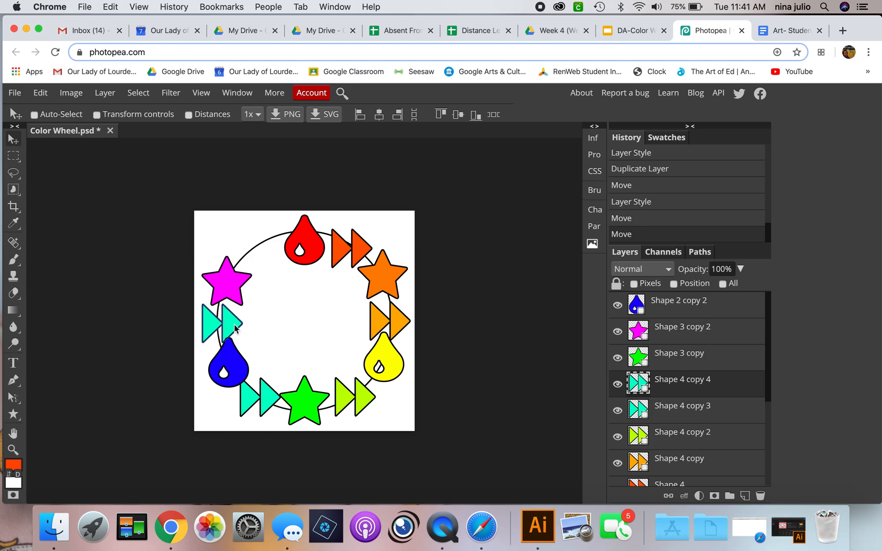
# Change the fill of the double triangle between the blue drop and the magenta star to the blue-violet 4f00ff
pyautogui.click(14, 414)
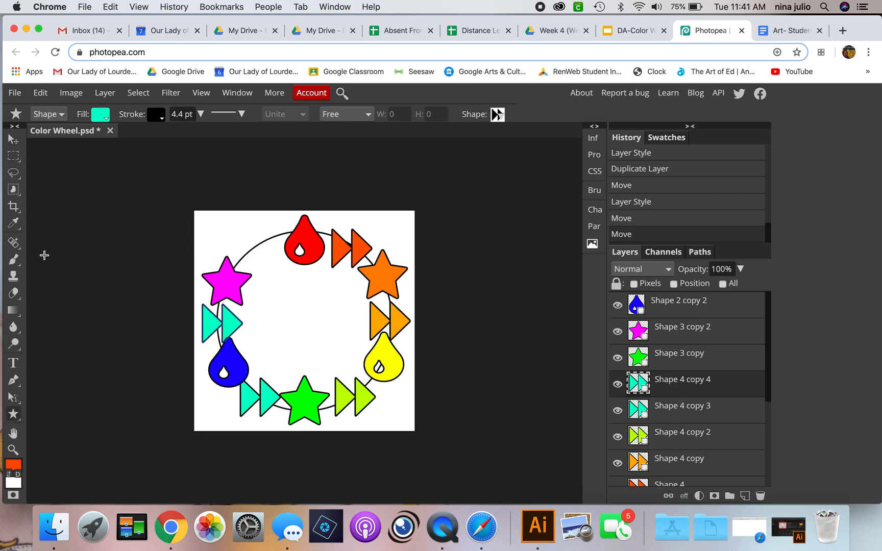
pyautogui.click(100, 117)
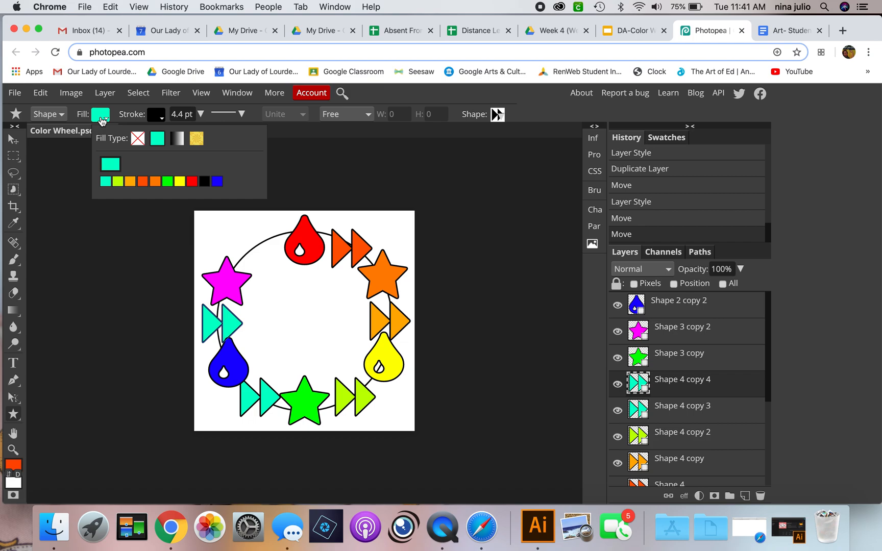
pyautogui.click(107, 164)
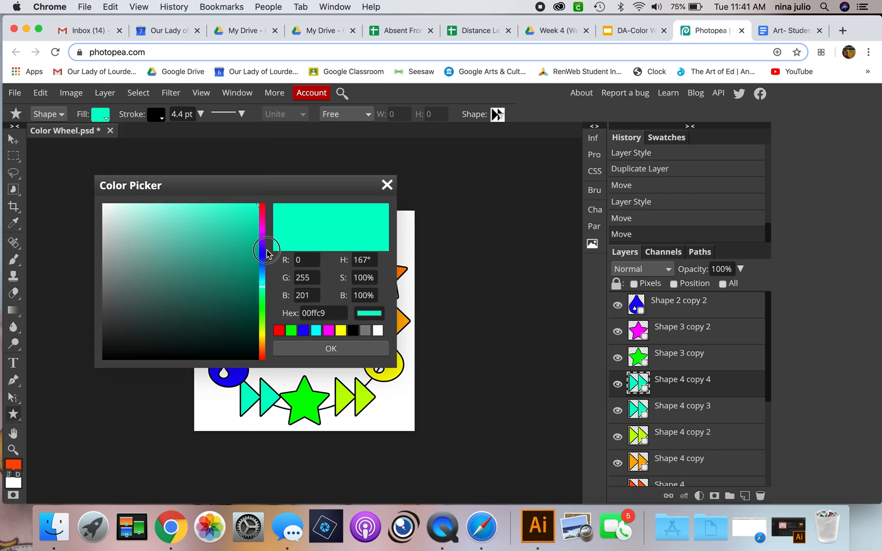
pyautogui.click(261, 231)
pyautogui.moveTo(260, 231)
pyautogui.mouseDown()
pyautogui.moveTo(265, 209)
pyautogui.moveTo(265, 250)
pyautogui.mouseUp()
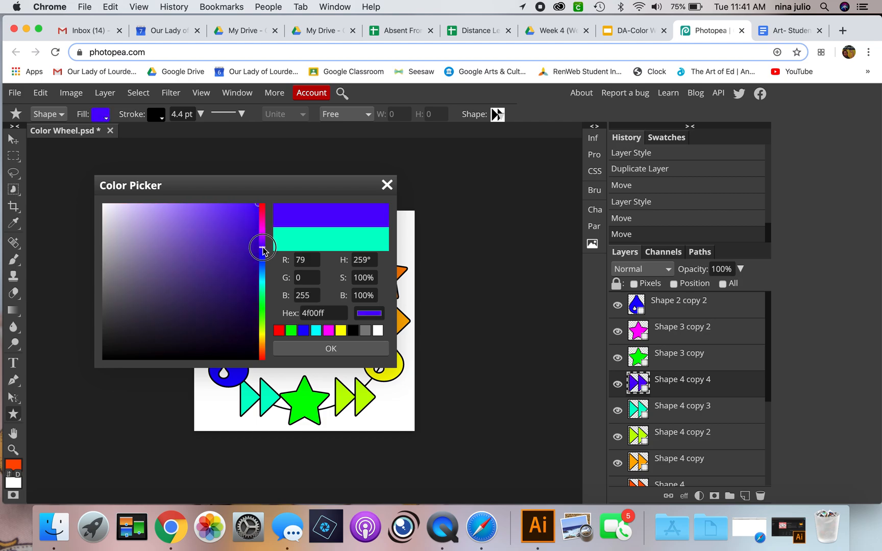
pyautogui.click(346, 347)
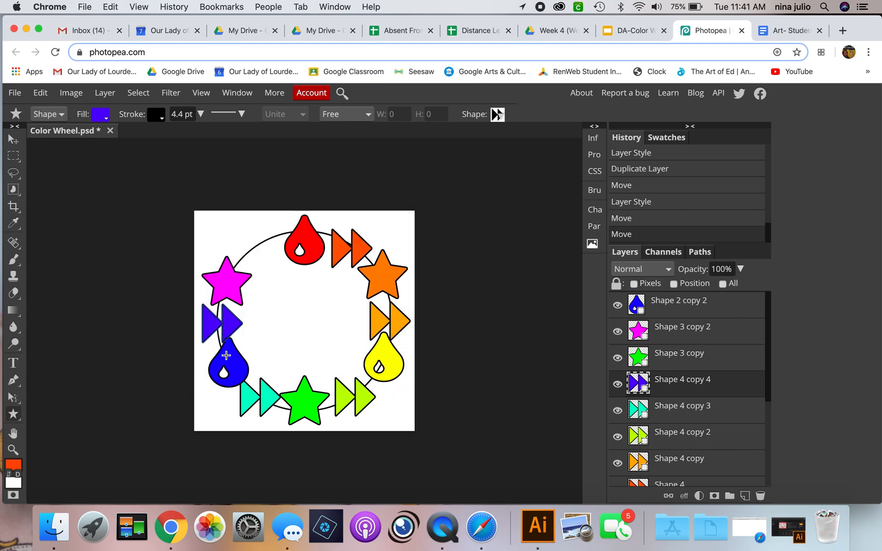
# Check the blue-violet double triangle up close and move it slightly upward, clear of the blue drop
pyautogui.press('super+plus')
pyautogui.press('super+plus')
pyautogui.hscroll(-5, 188, 381)
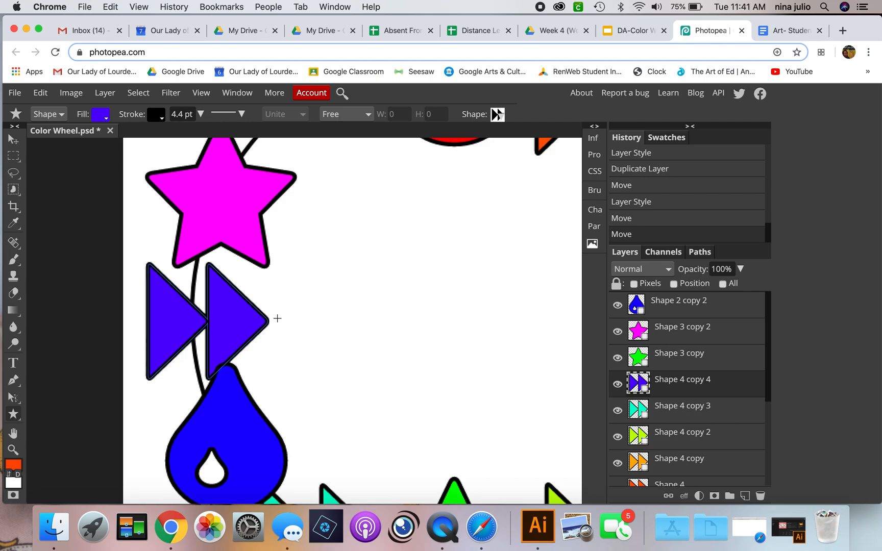
pyautogui.press('super+0')
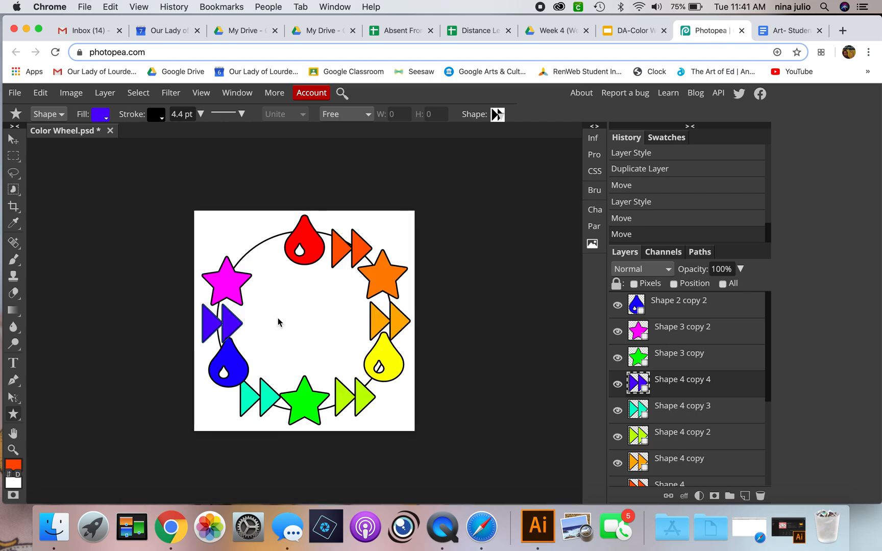
pyautogui.click(14, 139)
pyautogui.moveTo(236, 327); pyautogui.dragTo(236, 322)
# Duplicate the blue-violet double triangle and move the copy between the magenta star and the red drop
pyautogui.rightClick(722, 391)
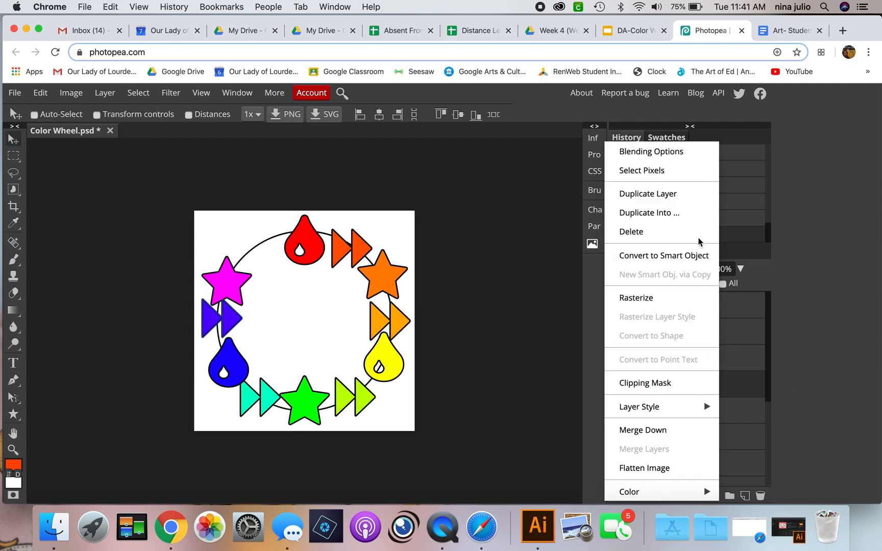
pyautogui.click(702, 195)
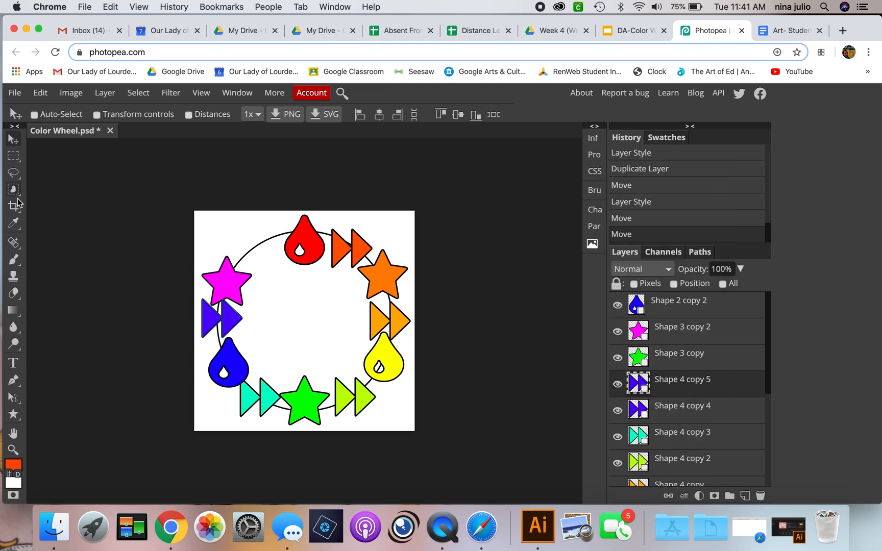
pyautogui.click(12, 141)
pyautogui.moveTo(235, 320); pyautogui.dragTo(270, 250)
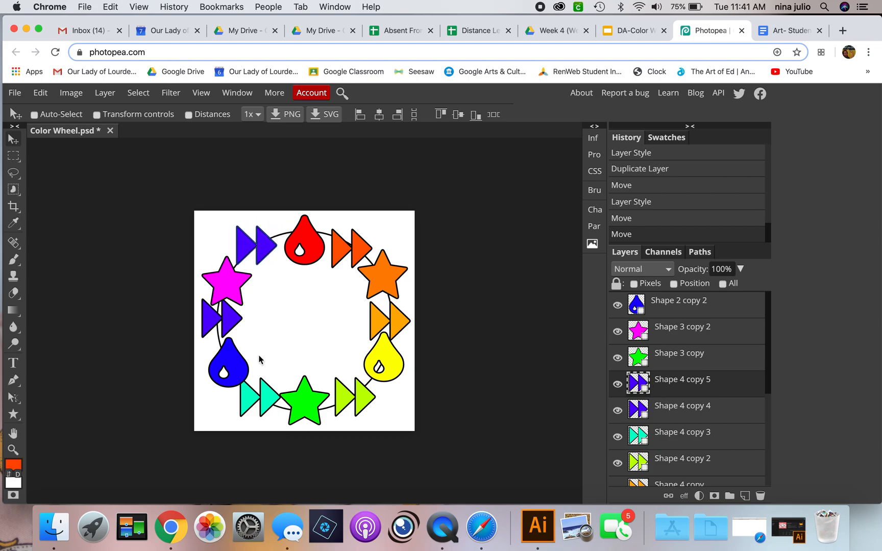
# Change the fill of the double triangle between the magenta star and the red drop to the red-violet ff009c
pyautogui.click(14, 415)
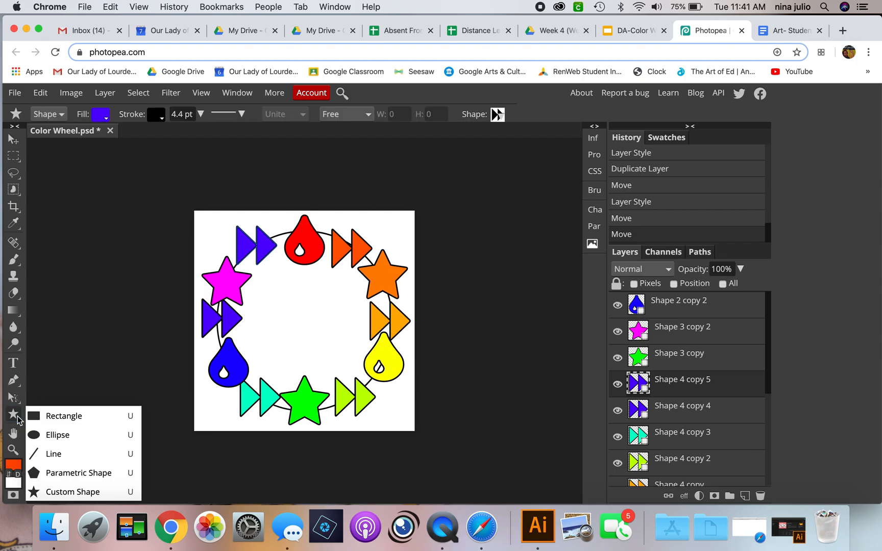
pyautogui.click(105, 118)
pyautogui.click(110, 163)
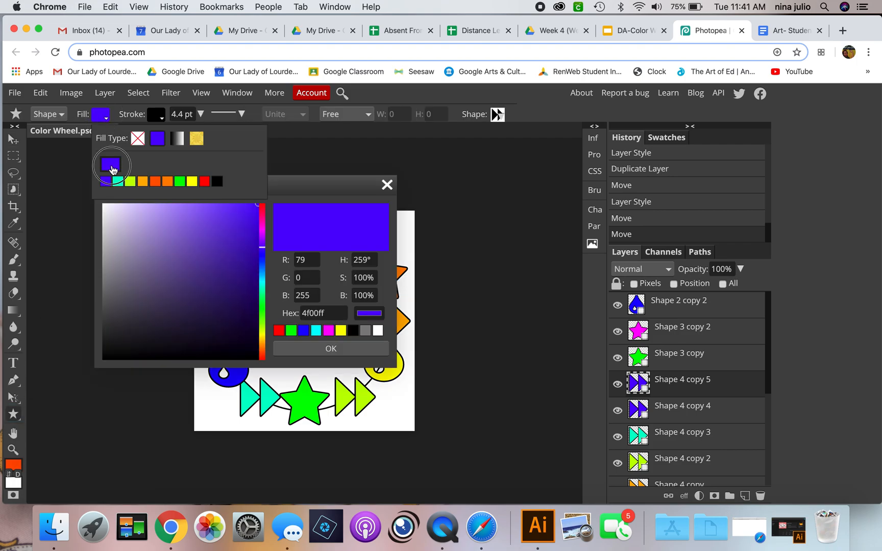
pyautogui.click(262, 231)
pyautogui.moveTo(262, 232)
pyautogui.mouseDown()
pyautogui.moveTo(263, 217)
pyautogui.moveTo(261, 249)
pyautogui.moveTo(260, 223)
pyautogui.mouseUp()
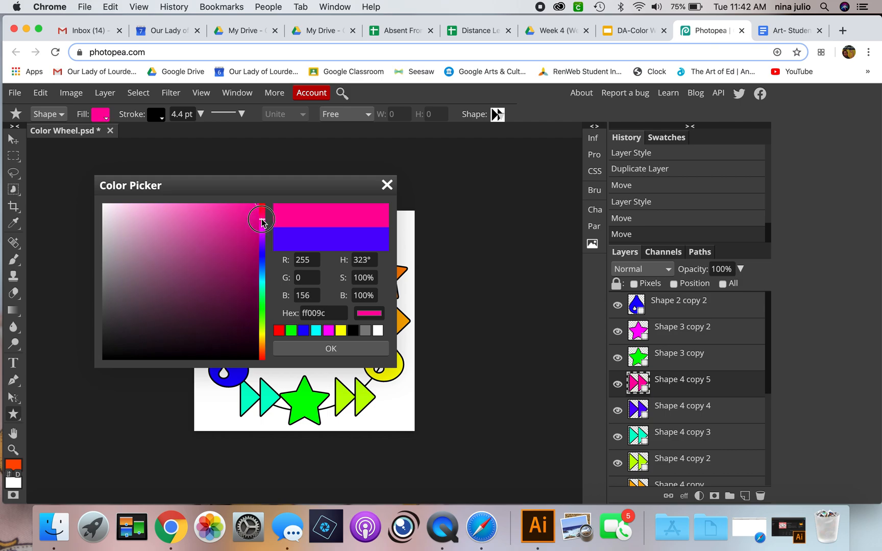
pyautogui.click(306, 349)
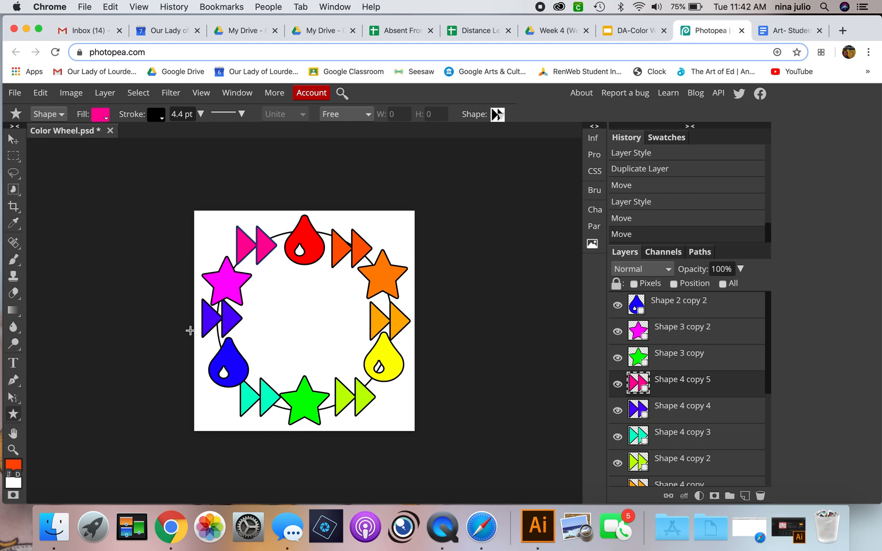
# Move the red drop slightly upward to the canvas edge and the yellow drop slightly down and to the left
pyautogui.click(13, 138)
pyautogui.scroll(-5, 697, 420)
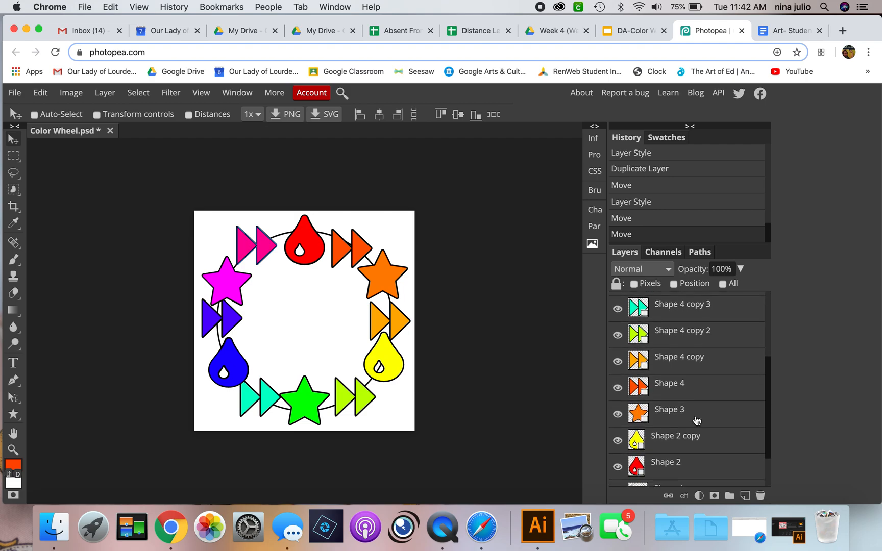
pyautogui.click(696, 423)
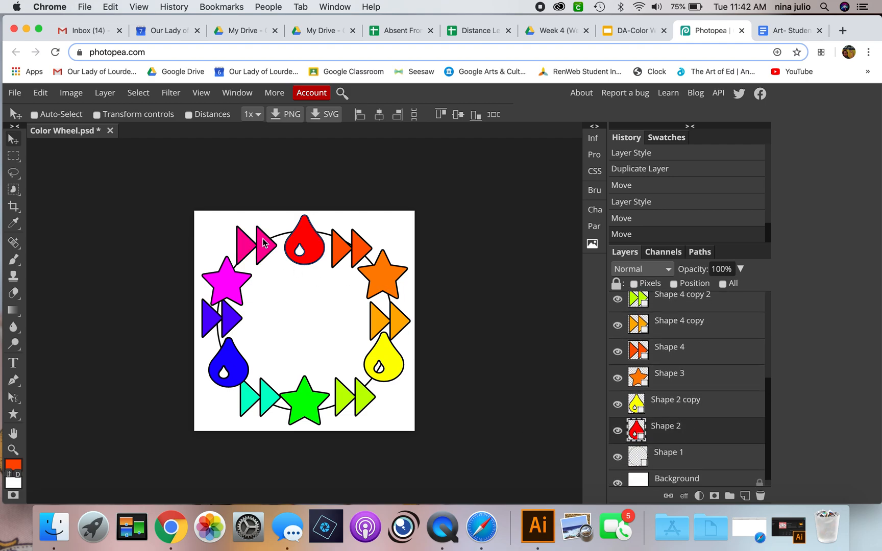
pyautogui.moveTo(299, 242); pyautogui.dragTo(297, 243)
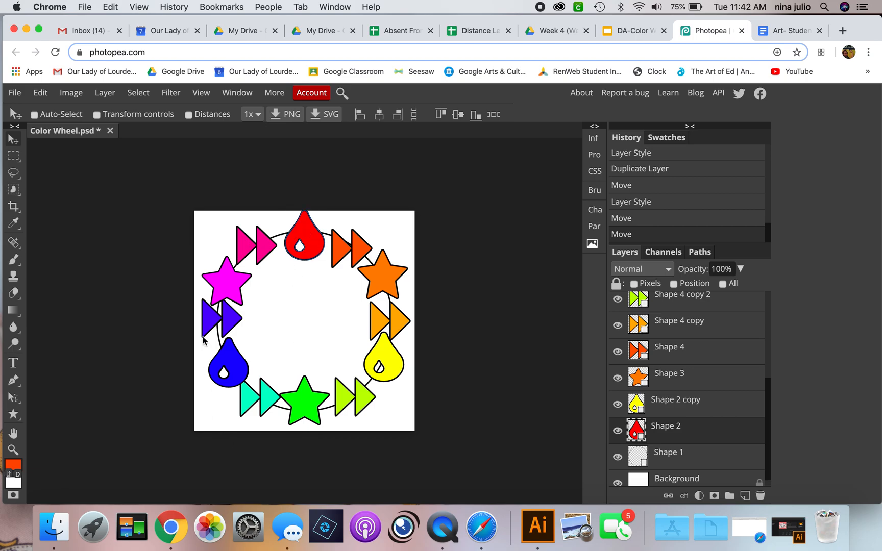
pyautogui.click(733, 406)
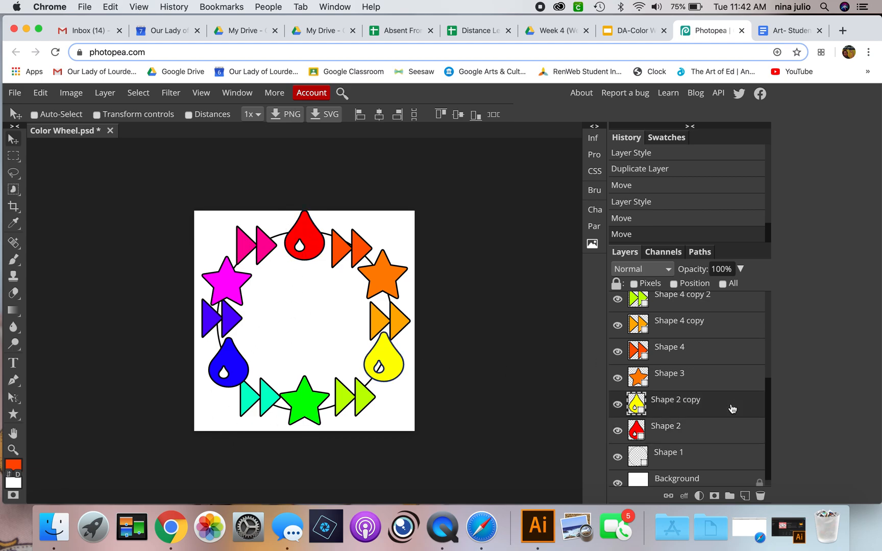
pyautogui.moveTo(378, 351); pyautogui.dragTo(375, 359)
# Shift the orange star slightly to the left and the red-orange double triangle slightly up and left, closer to the red drop
pyautogui.click(716, 381)
pyautogui.moveTo(395, 271); pyautogui.dragTo(391, 272)
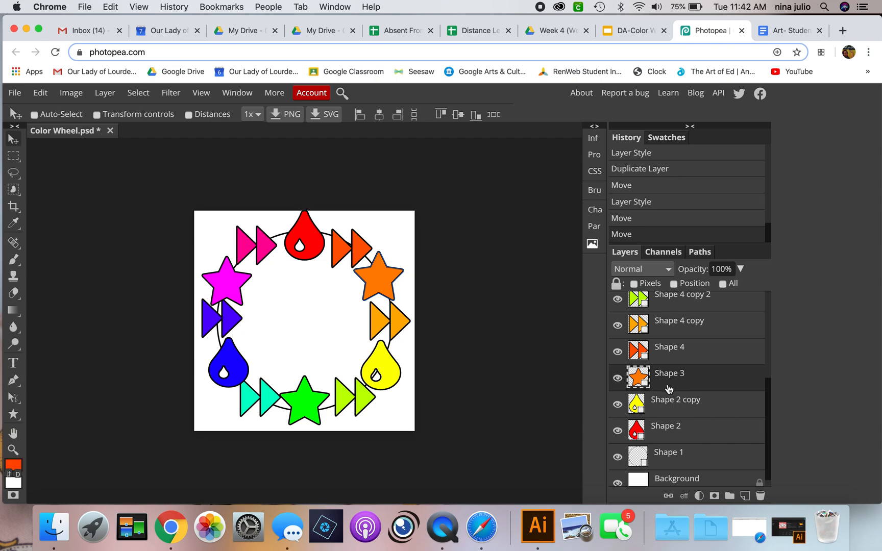
pyautogui.click(664, 352)
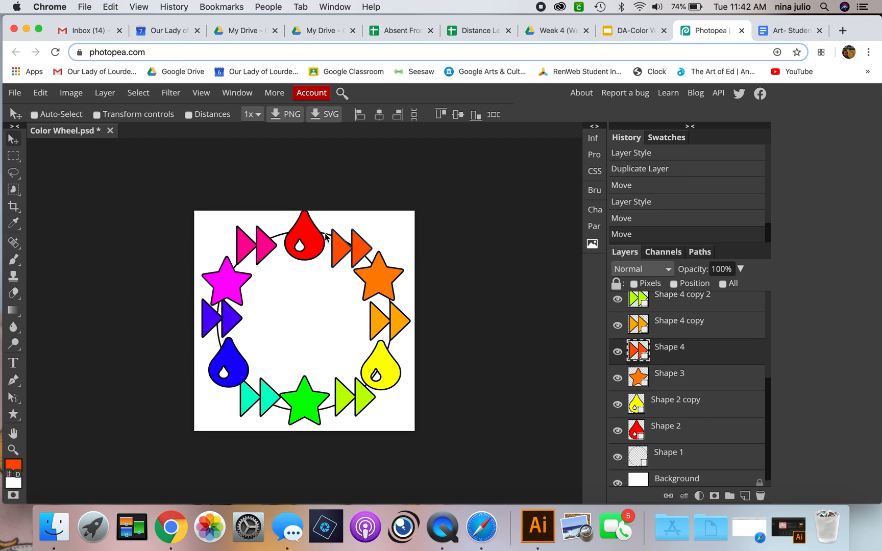
pyautogui.moveTo(352, 253); pyautogui.dragTo(350, 246)
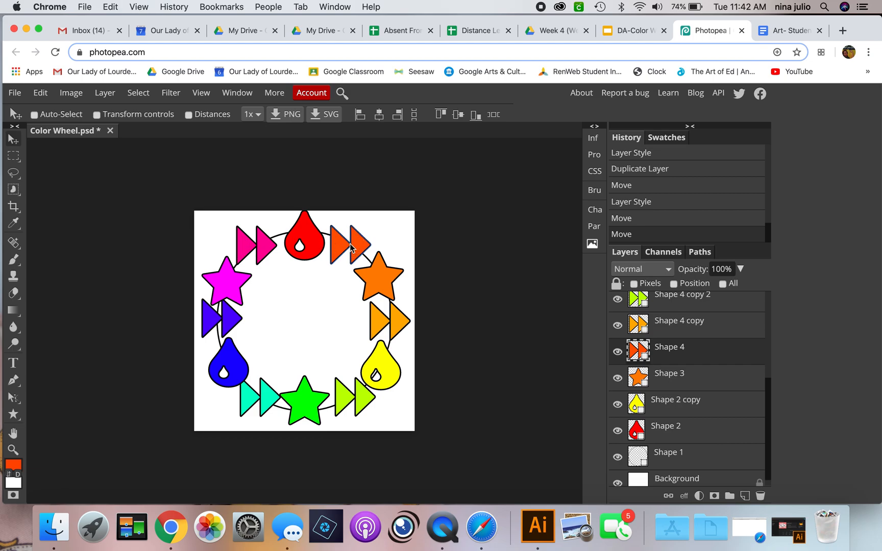
# Move the blue-violet double triangle slightly down and the blue drop slightly outward to the left
pyautogui.scroll(1, 714, 367)
pyautogui.scroll(5, 714, 367)
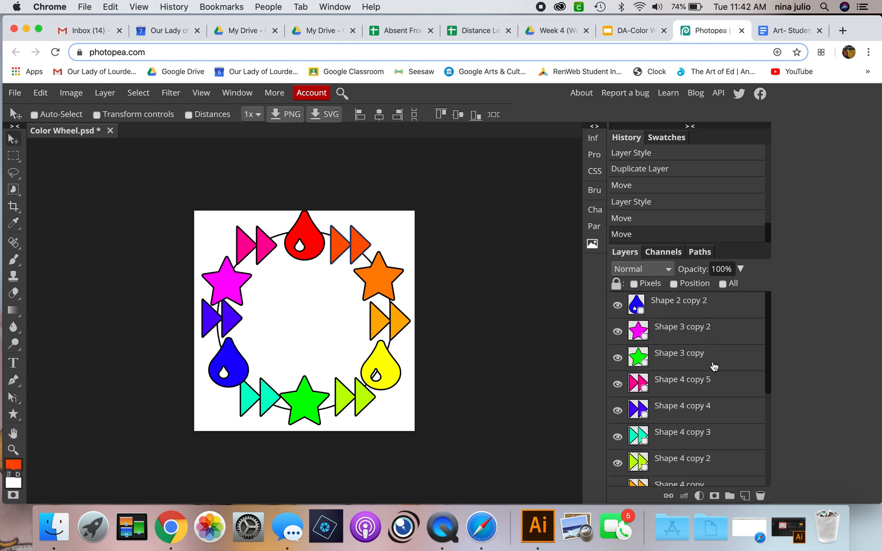
pyautogui.click(689, 408)
pyautogui.click(234, 319)
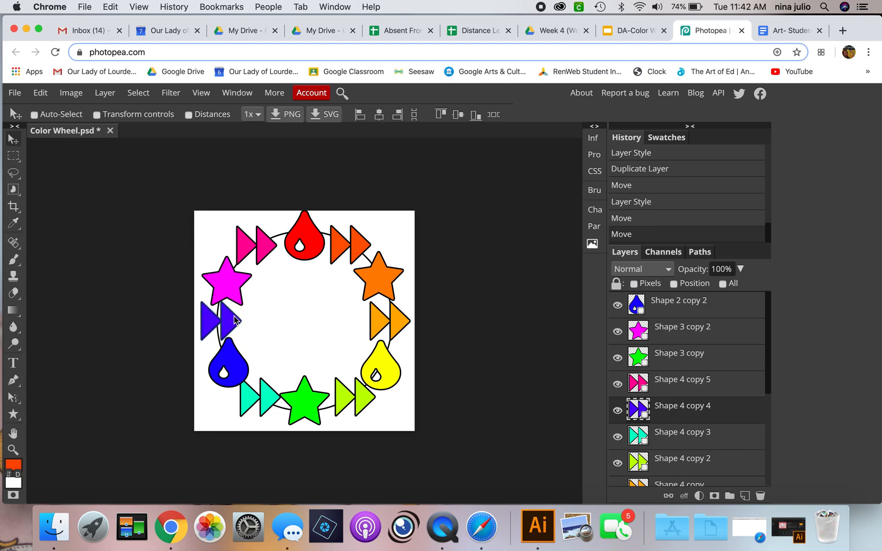
pyautogui.click(730, 315)
pyautogui.moveTo(263, 398); pyautogui.dragTo(260, 401)
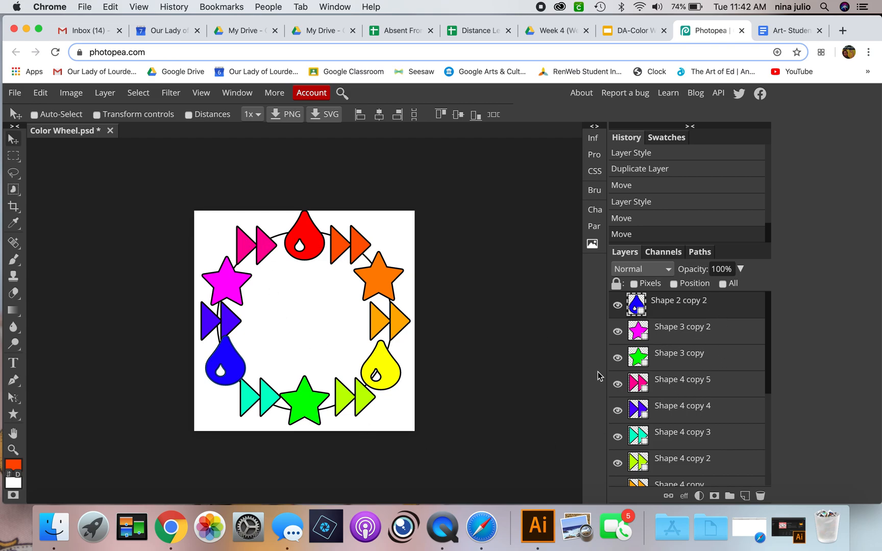
# Move the red-violet double triangle closer to the red drop and the magenta star slightly upward
pyautogui.click(638, 385)
pyautogui.moveTo(266, 250); pyautogui.dragTo(272, 249)
pyautogui.click(720, 338)
pyautogui.moveTo(229, 288); pyautogui.dragTo(223, 281)
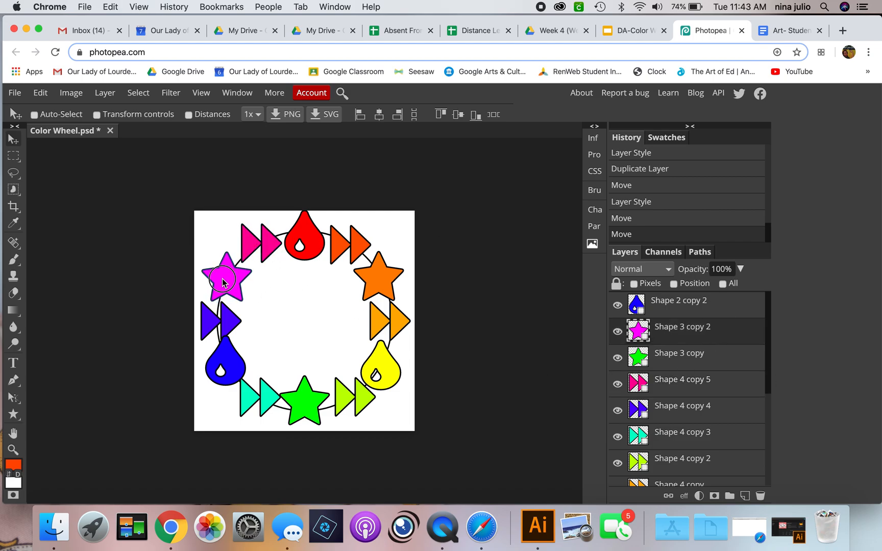
# Raise the blue-violet double triangle slightly toward the magenta star and nudge the blue drop a little to the left
pyautogui.click(683, 408)
pyautogui.moveTo(235, 332); pyautogui.dragTo(234, 328)
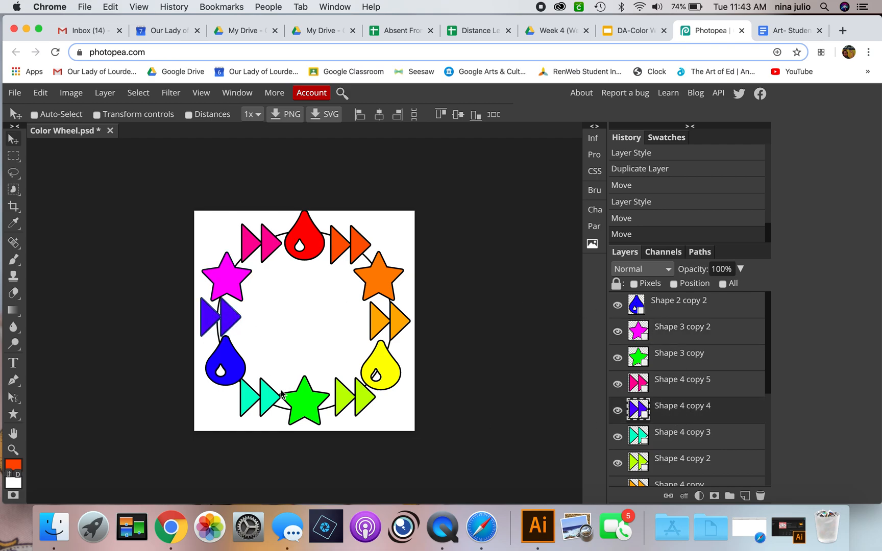
pyautogui.scroll(-2, 722, 426)
pyautogui.scroll(2, 722, 426)
pyautogui.click(704, 304)
pyautogui.moveTo(236, 361); pyautogui.dragTo(236, 358)
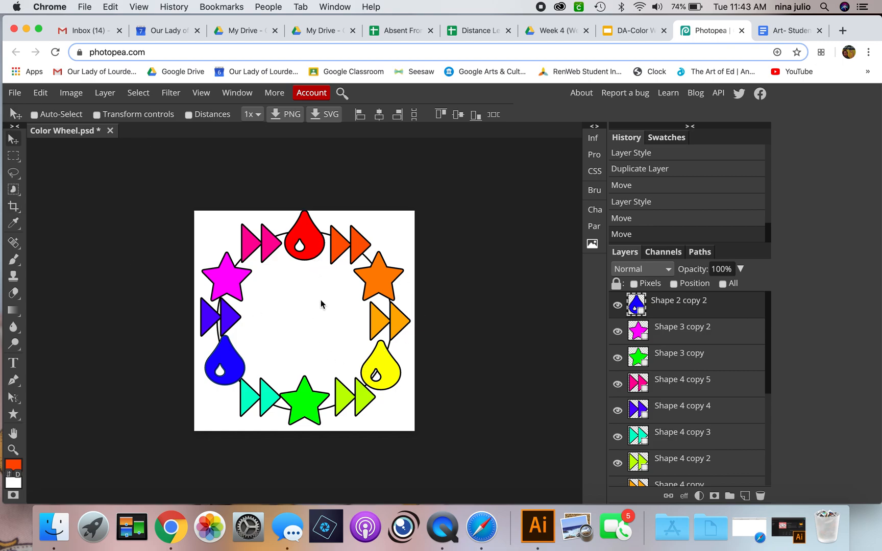
# Export the color wheel as a 720 × 720 px JPG at 70% quality and save the file
pyautogui.scroll(1, 687, 445)
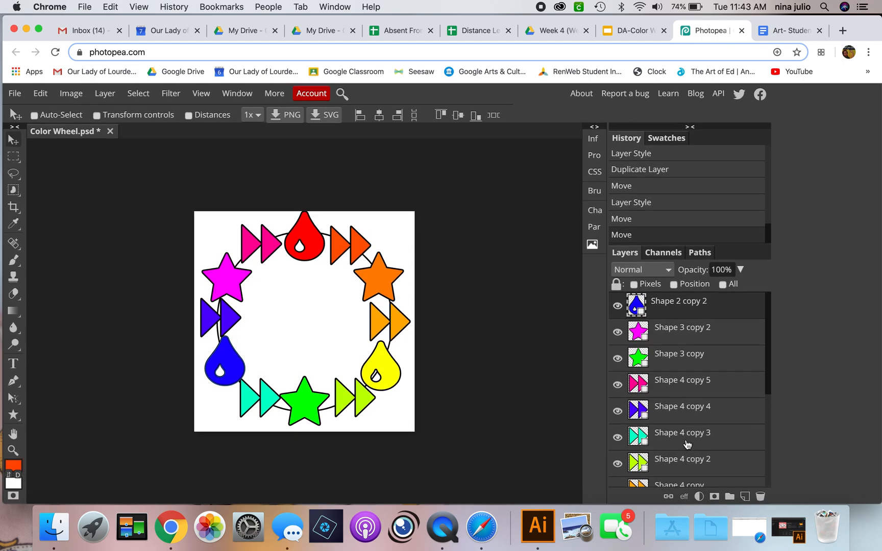
pyautogui.click(15, 95)
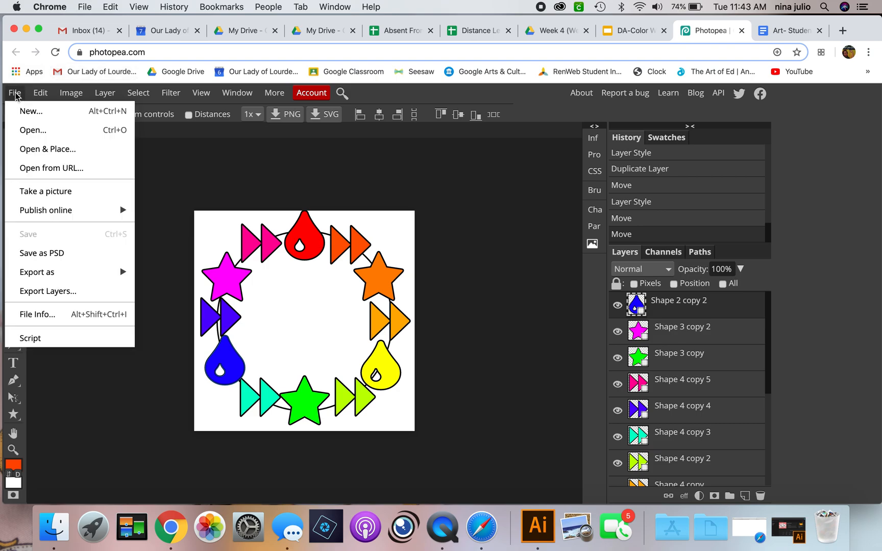
pyautogui.moveTo(85, 266)
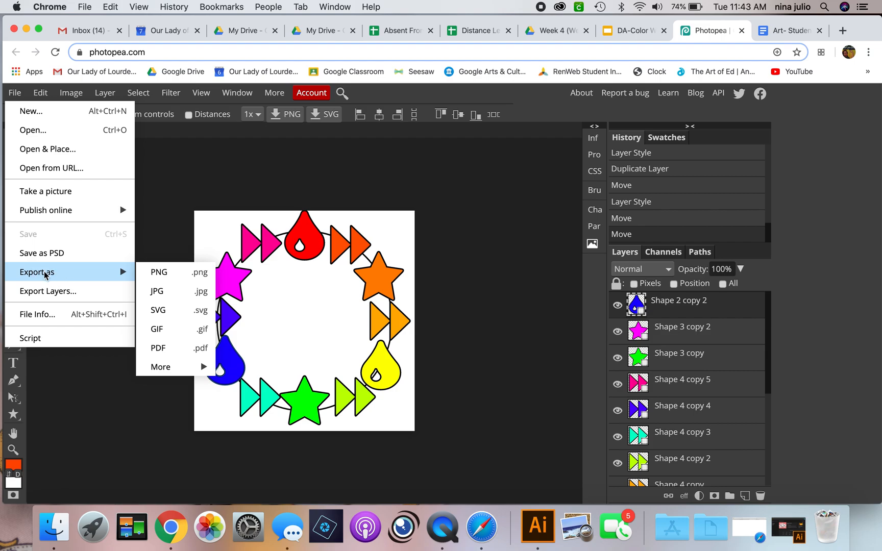
pyautogui.click(168, 292)
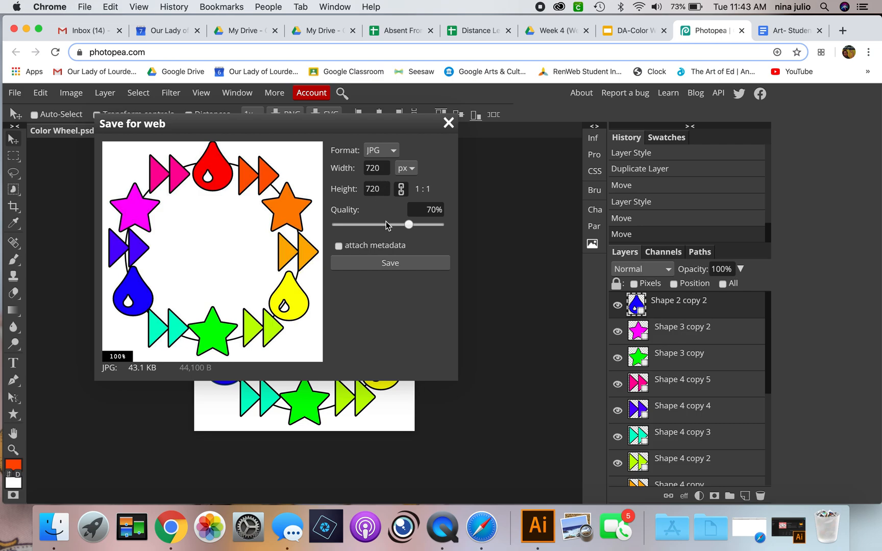
pyautogui.click(383, 262)
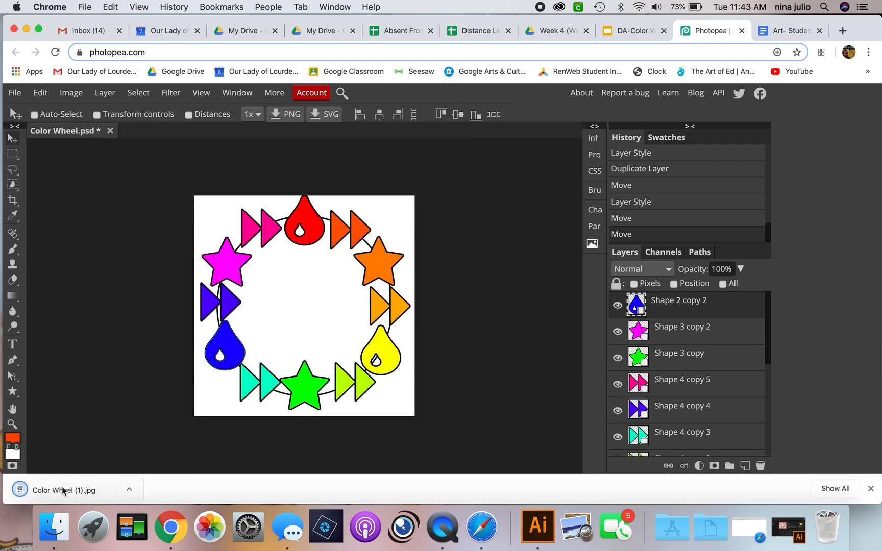